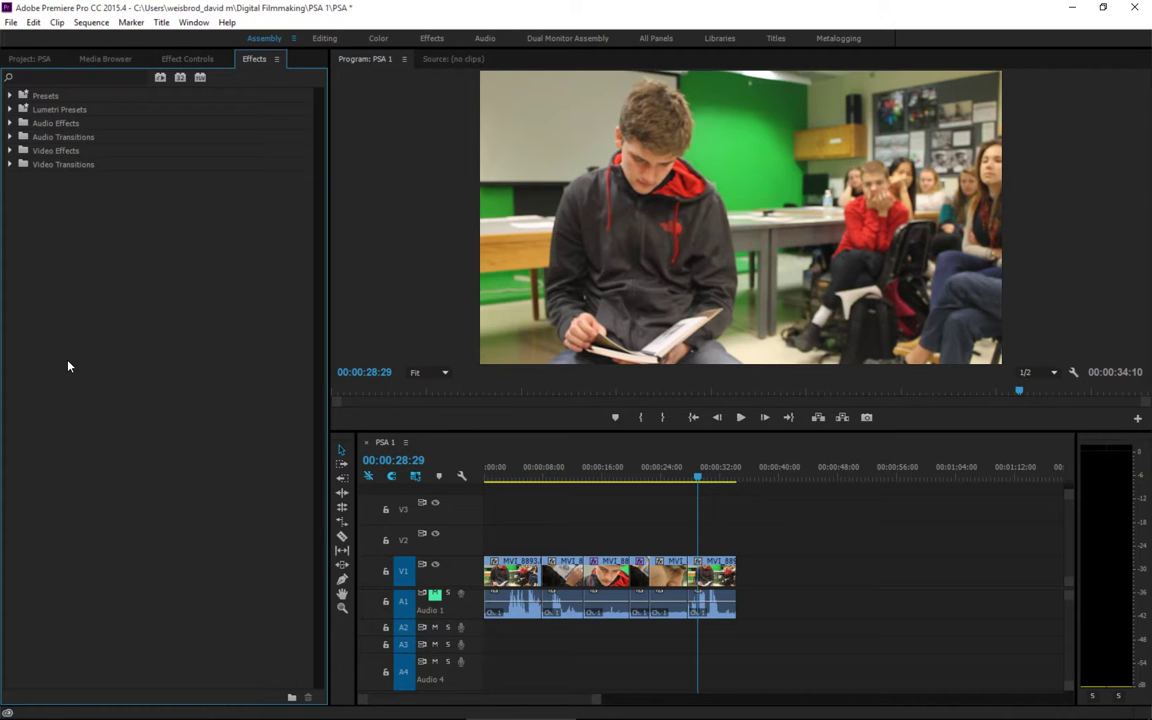
# - Show the project's media items and look through the footage in the Clips bin
pyautogui.rightClick(503, 578)
pyautogui.click(112, 440)
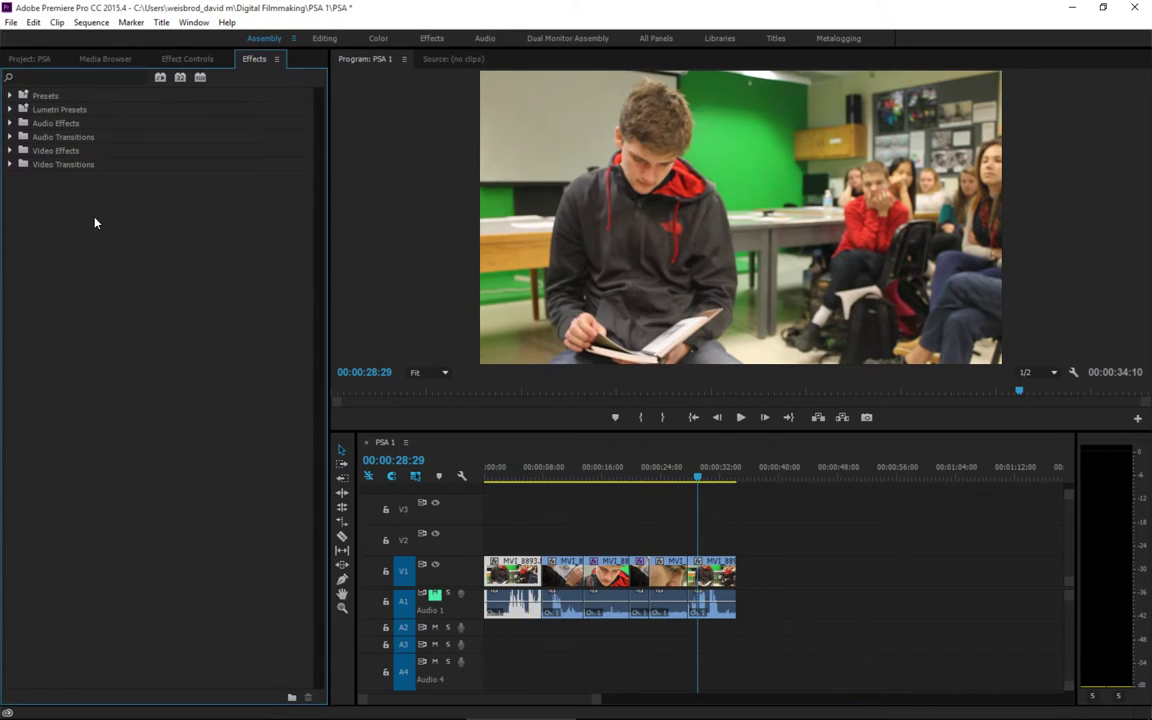
pyautogui.click(33, 57)
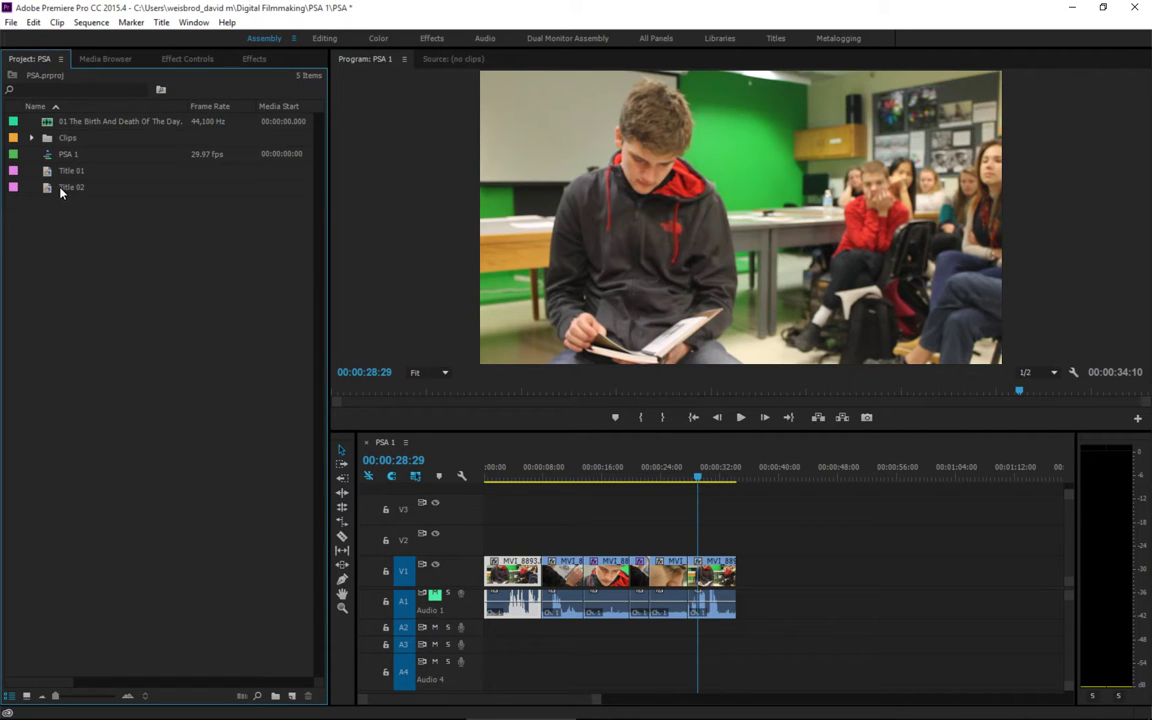
pyautogui.click(32, 138)
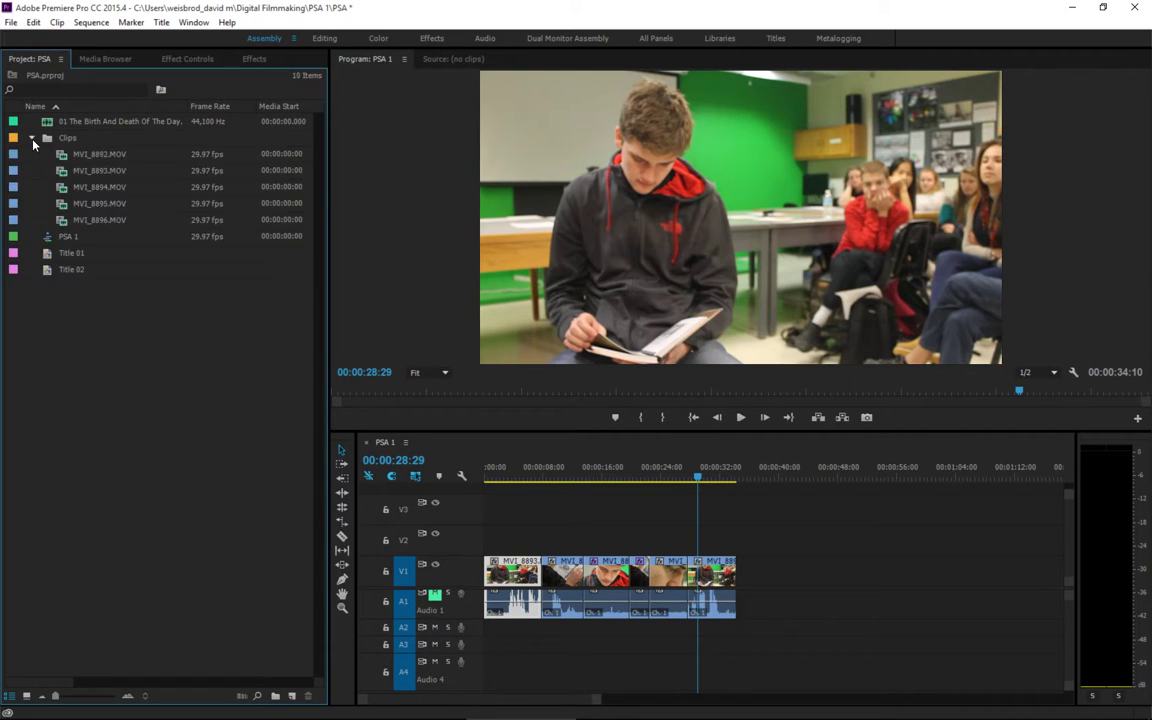
pyautogui.click(80, 187)
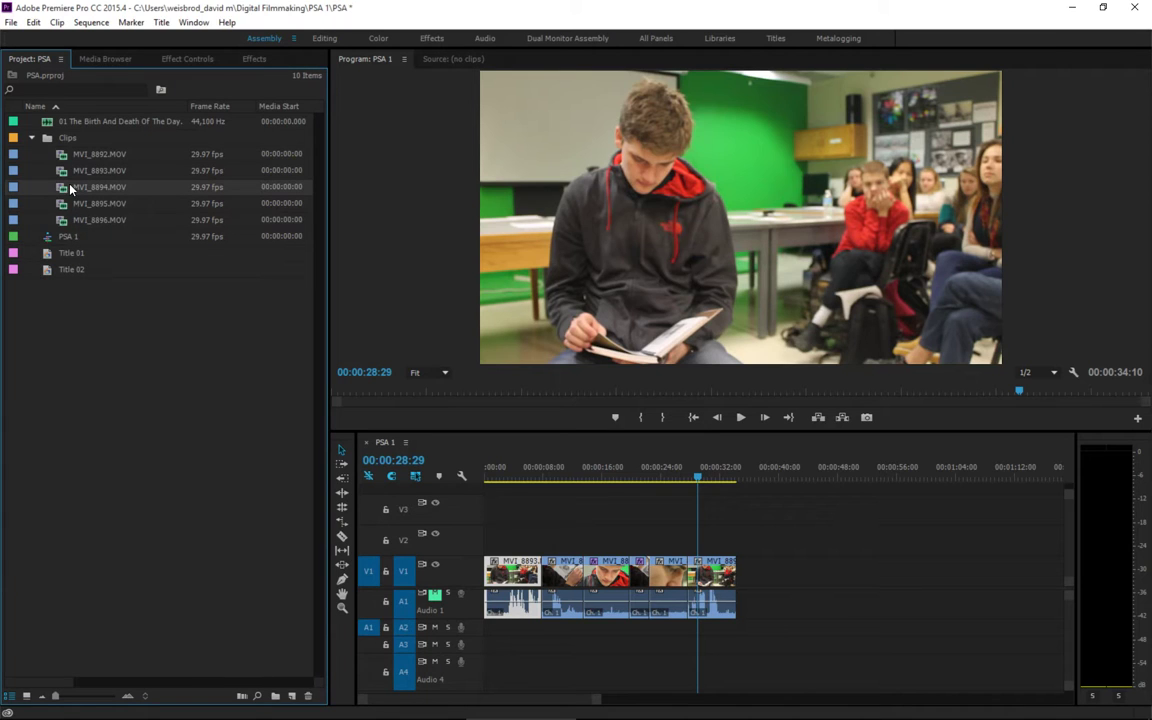
pyautogui.click(12, 22)
pyautogui.click(266, 466)
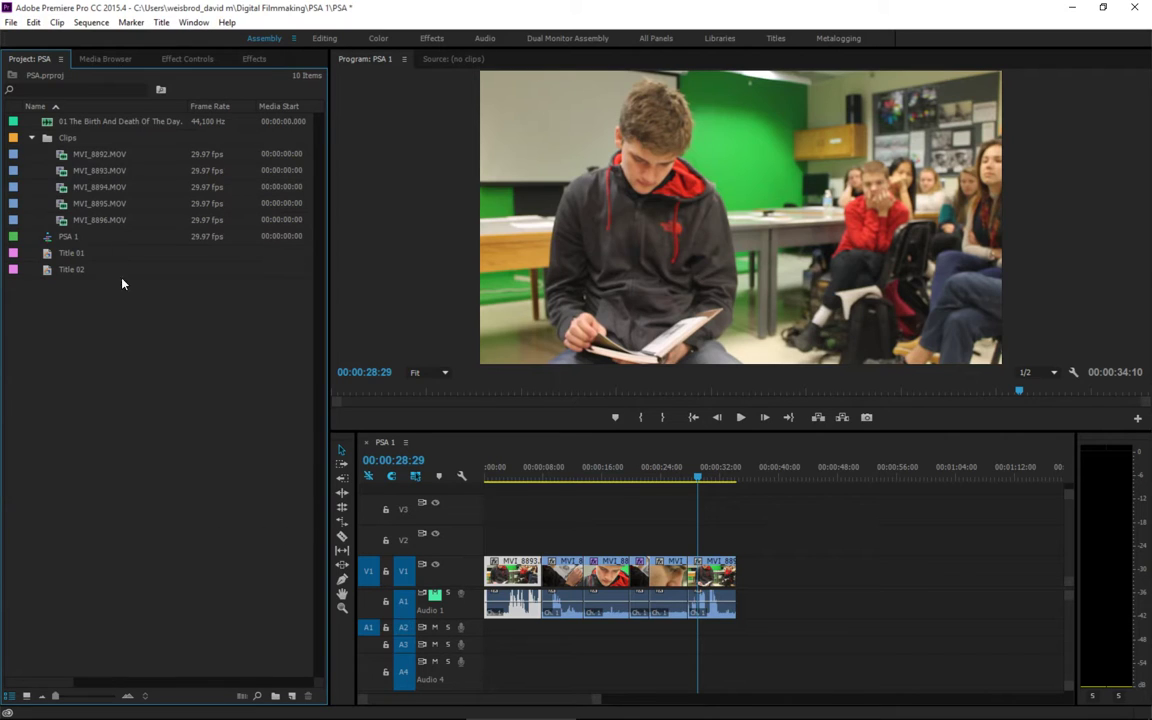
pyautogui.click(32, 138)
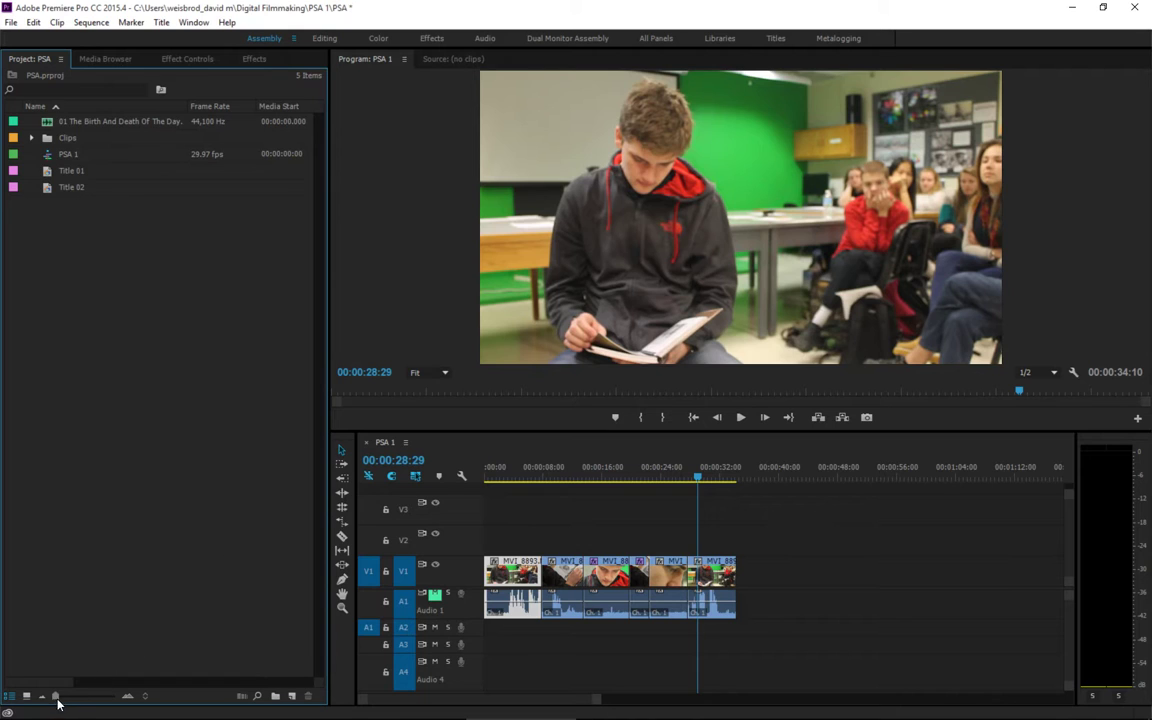
# - Enlarge the project item icons, view the items as thumbnails, and return to the list view
pyautogui.moveTo(57, 695)
pyautogui.mouseDown()
pyautogui.moveTo(108, 695)
pyautogui.moveTo(75, 697)
pyautogui.mouseUp()
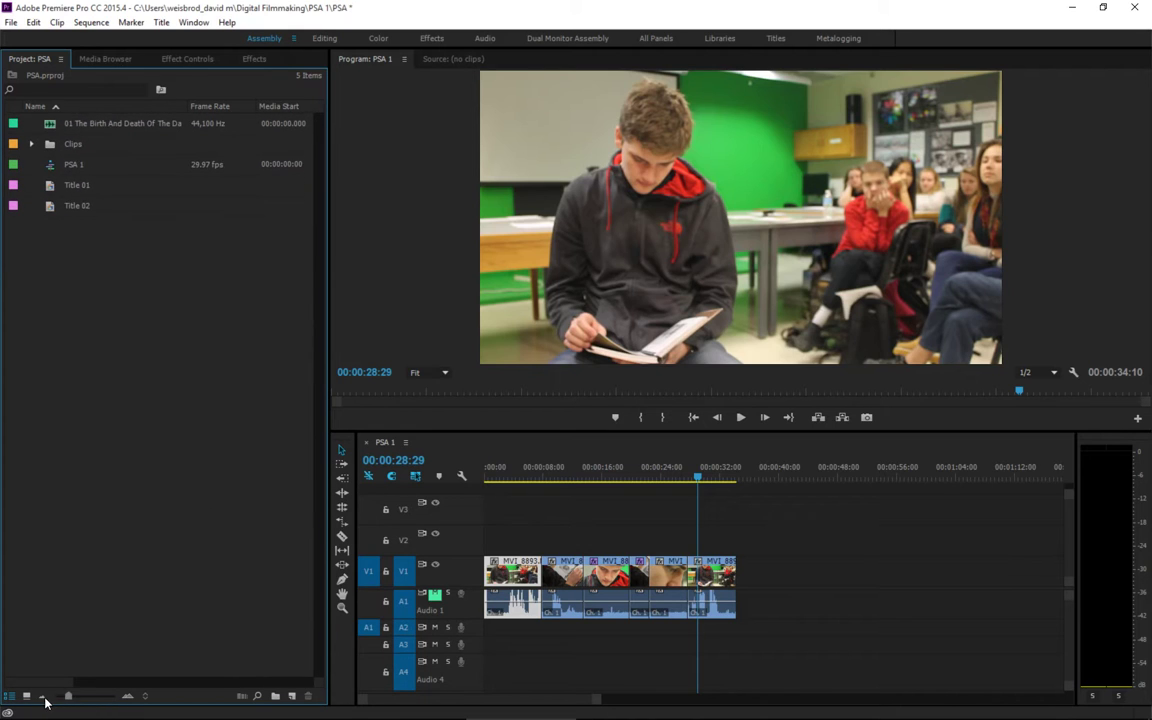
pyautogui.click(26, 695)
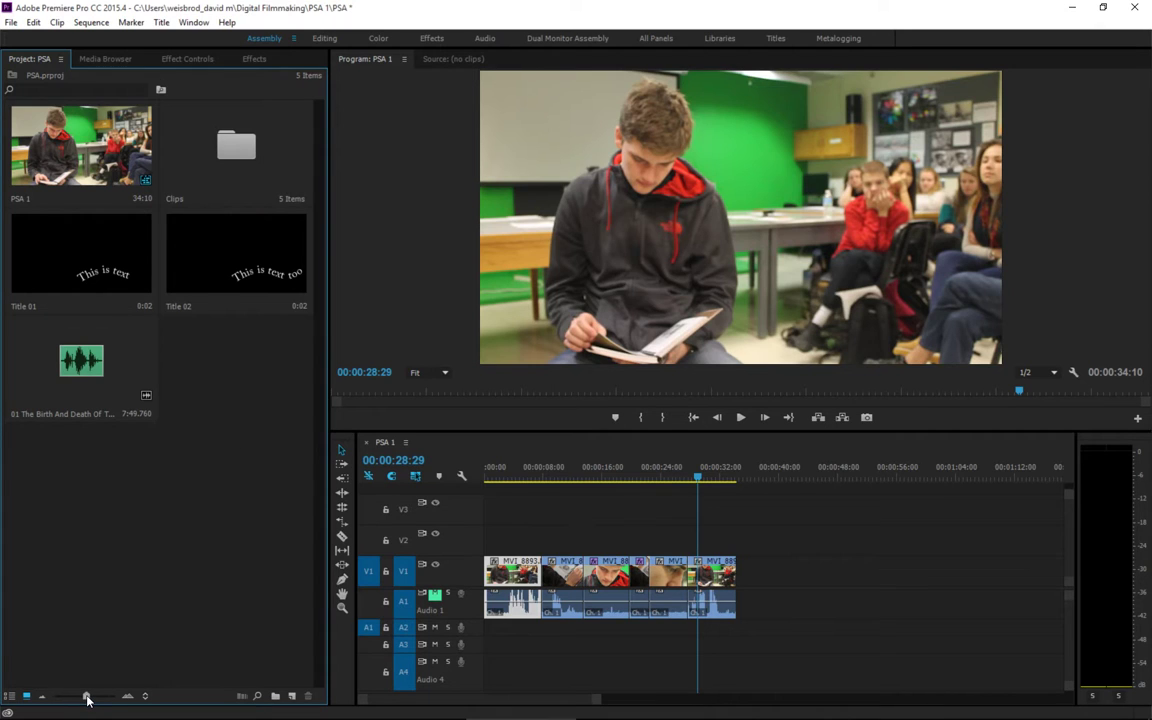
pyautogui.moveTo(77, 695); pyautogui.dragTo(90, 697)
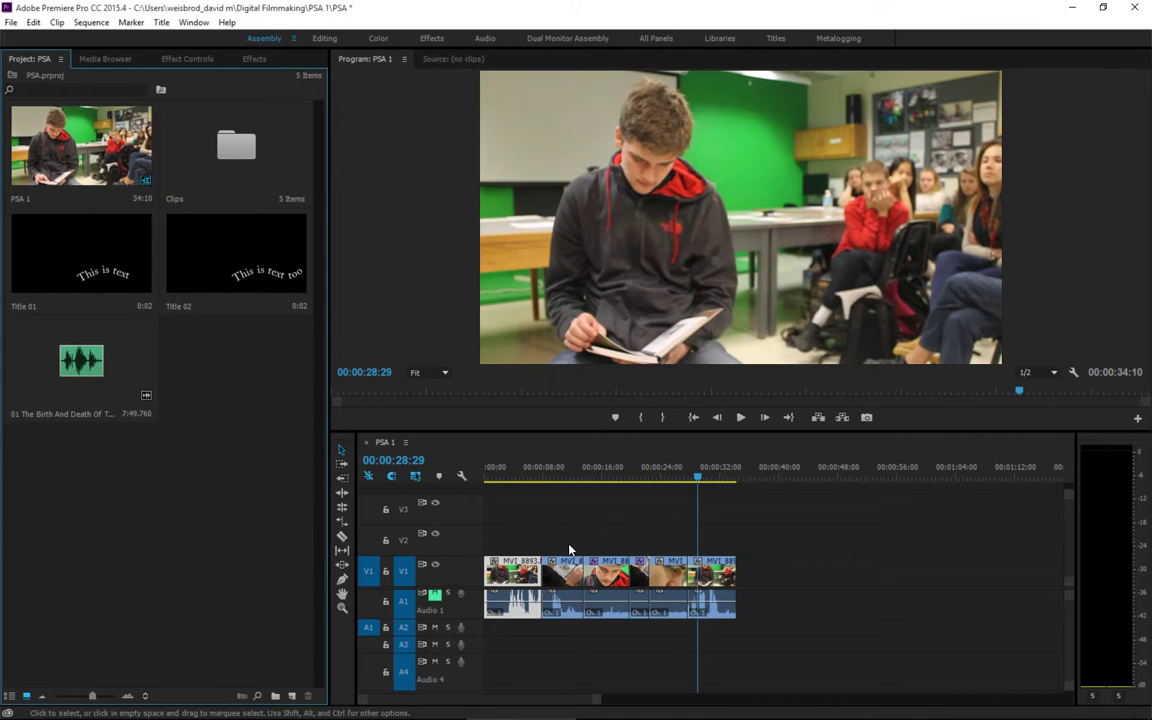
pyautogui.click(10, 696)
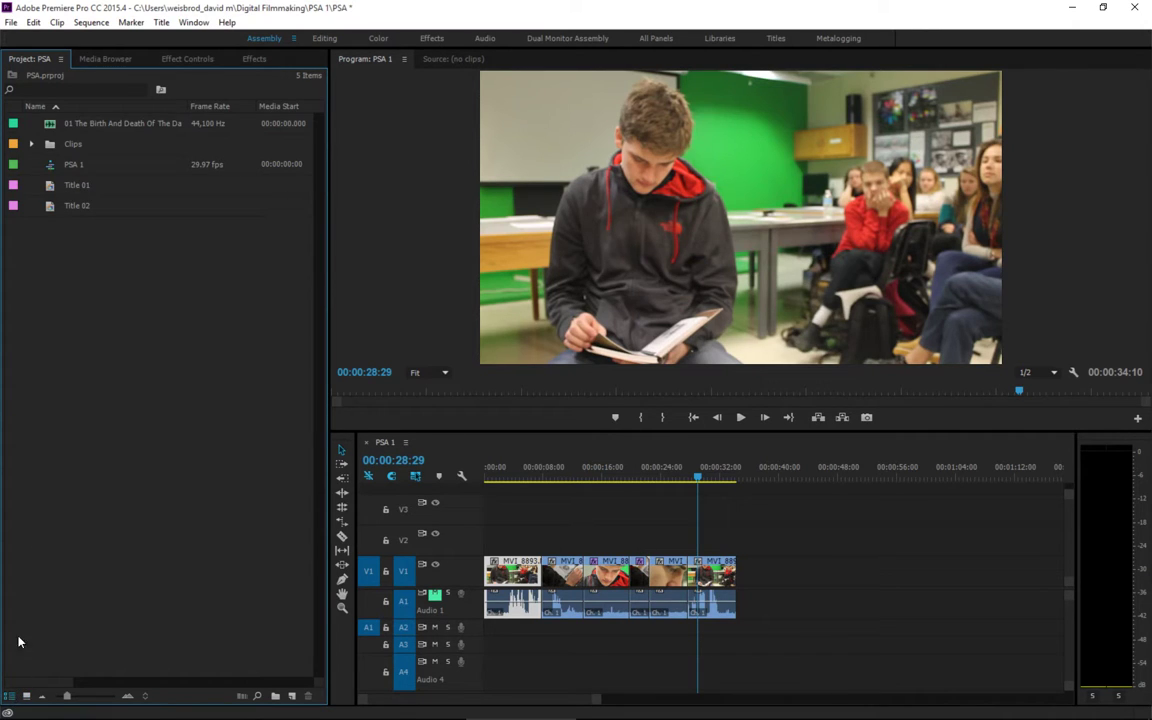
# - Rename the PSA 1 sequence as PSA in the project
pyautogui.click(72, 167)
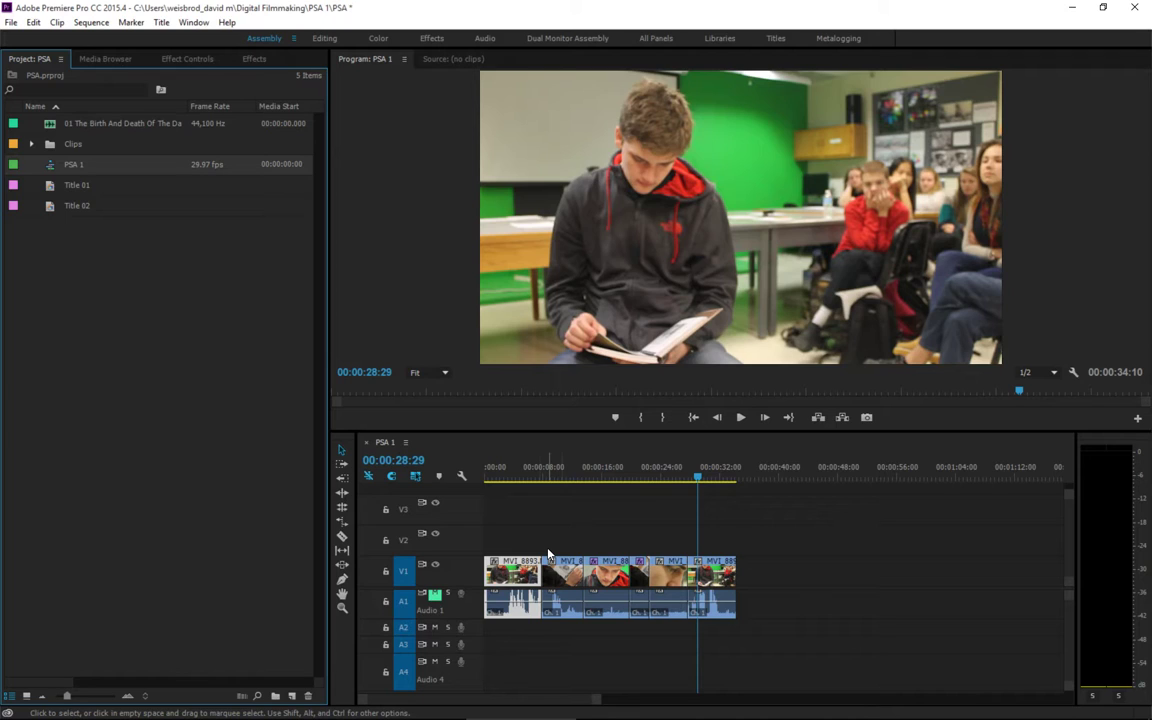
pyautogui.rightClick(67, 164)
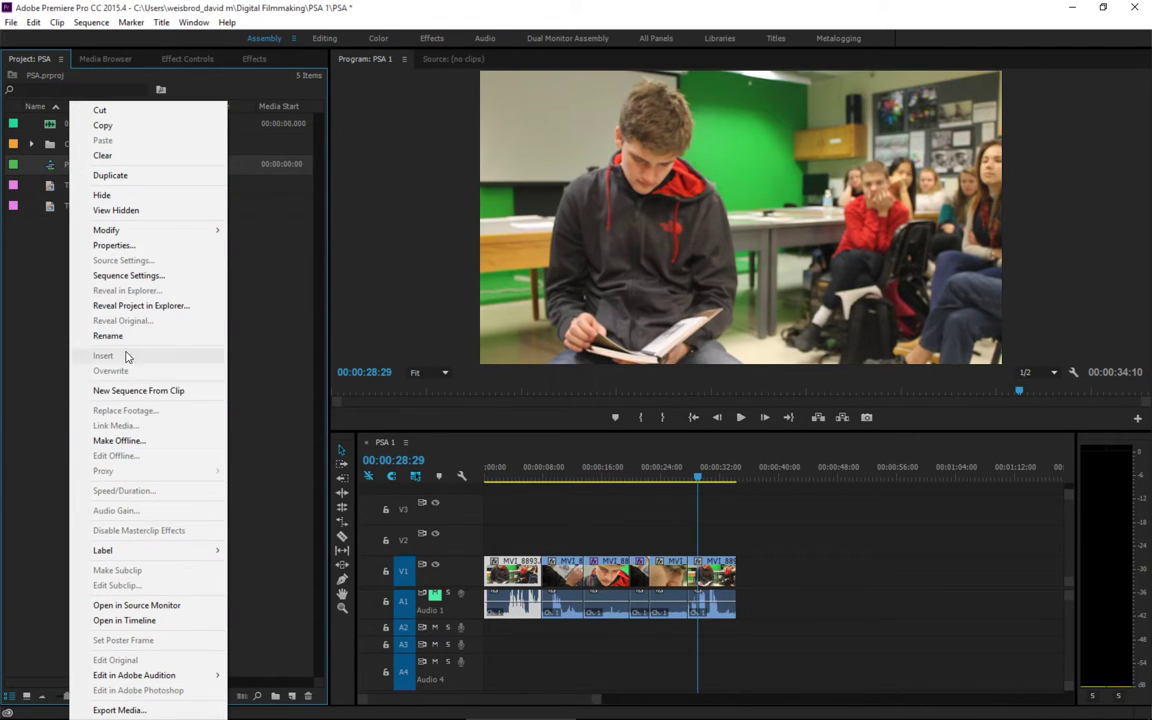
pyautogui.click(120, 336)
pyautogui.write('PSA')
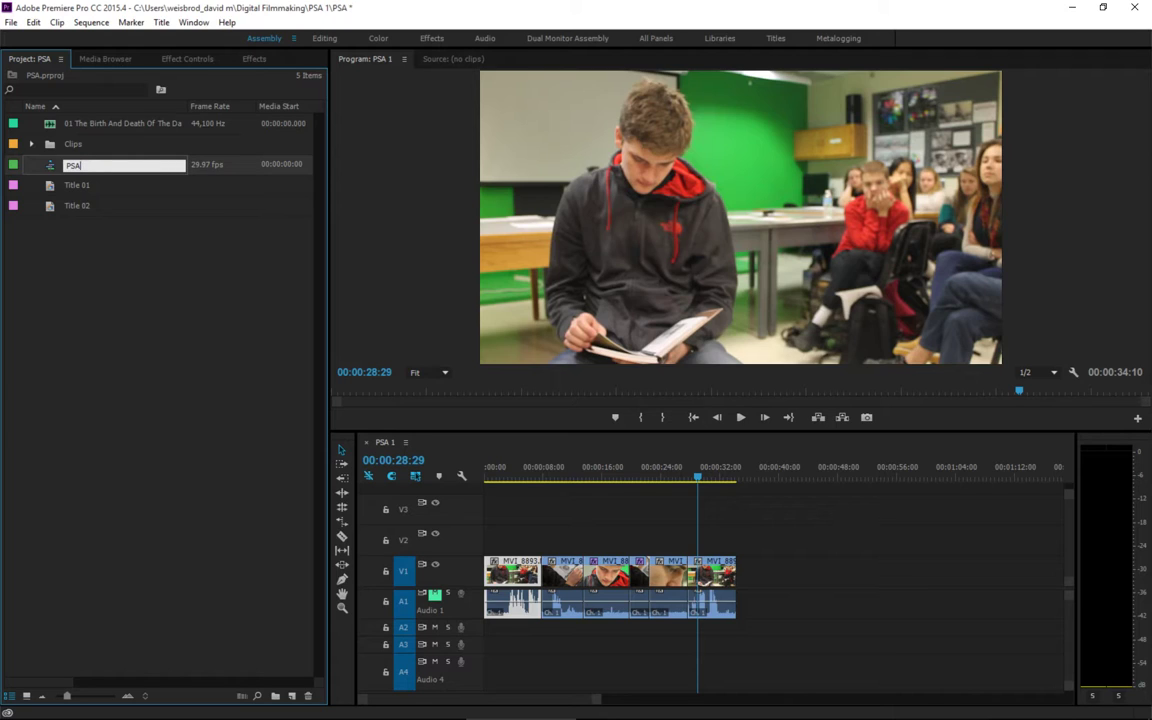
pyautogui.press('Tab')
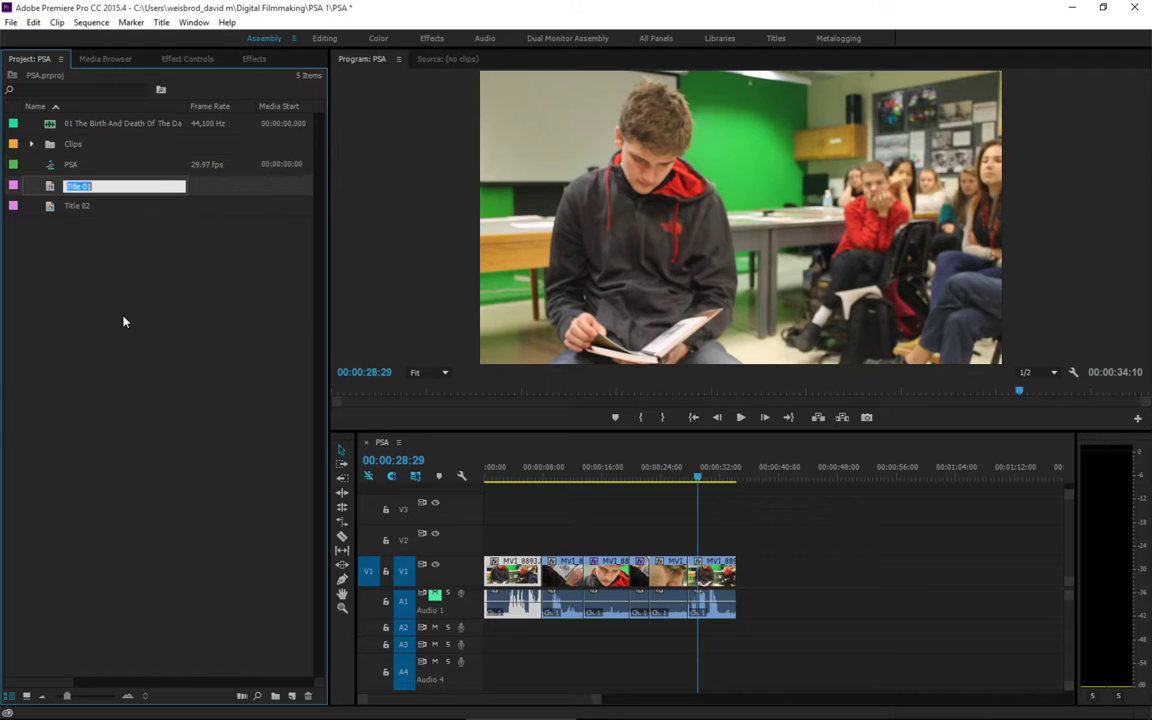
pyautogui.click(62, 169)
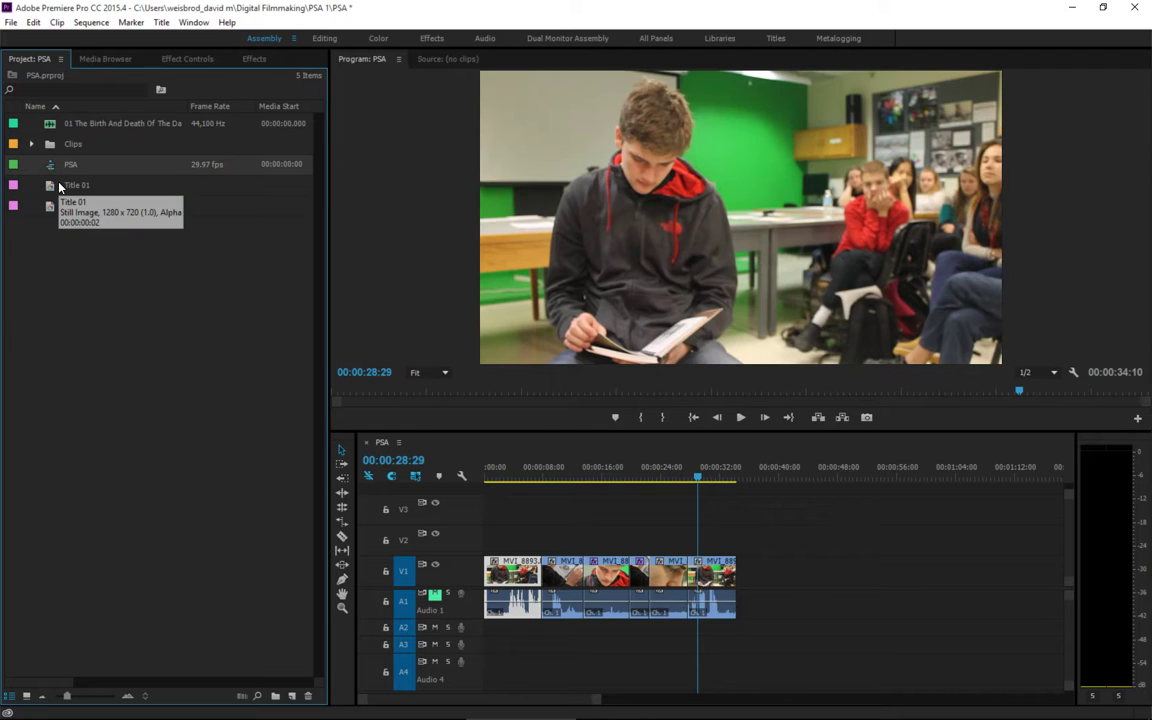
# - Open the media export settings for the PSA sequence and move the preview to its start, 00:00:00:00
pyautogui.rightClick(66, 168)
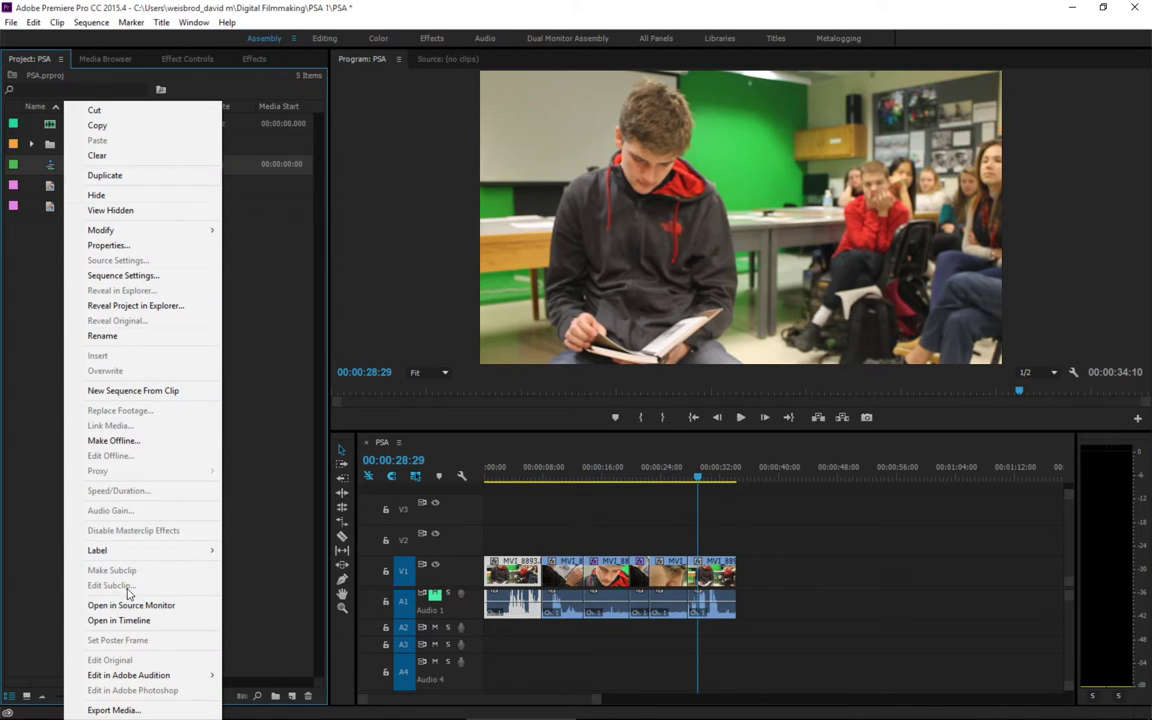
pyautogui.click(141, 710)
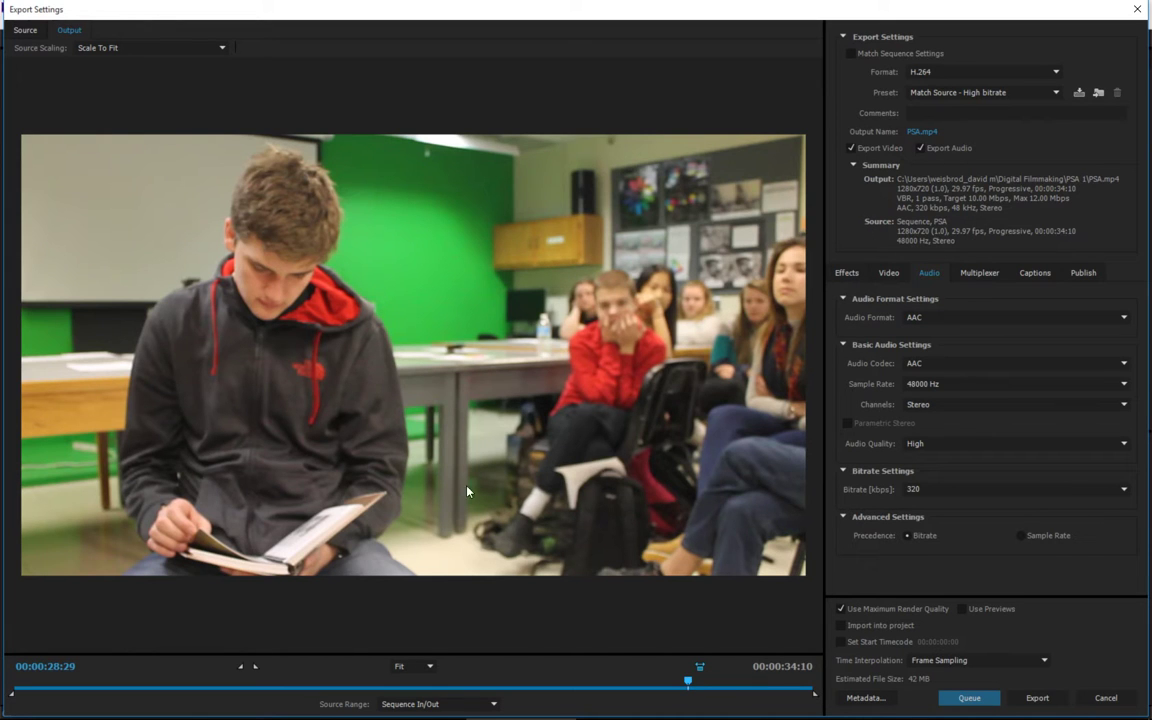
pyautogui.moveTo(497, 688); pyautogui.dragTo(14, 684)
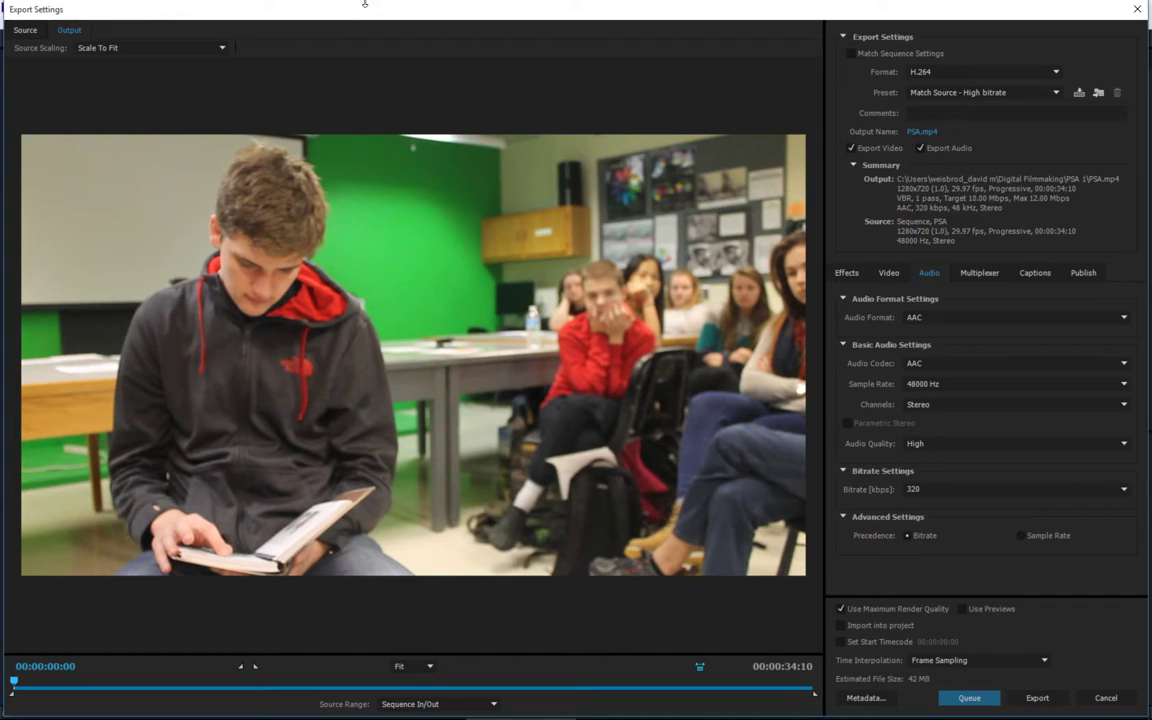
# - Try AVI as the export format
pyautogui.click(1010, 73)
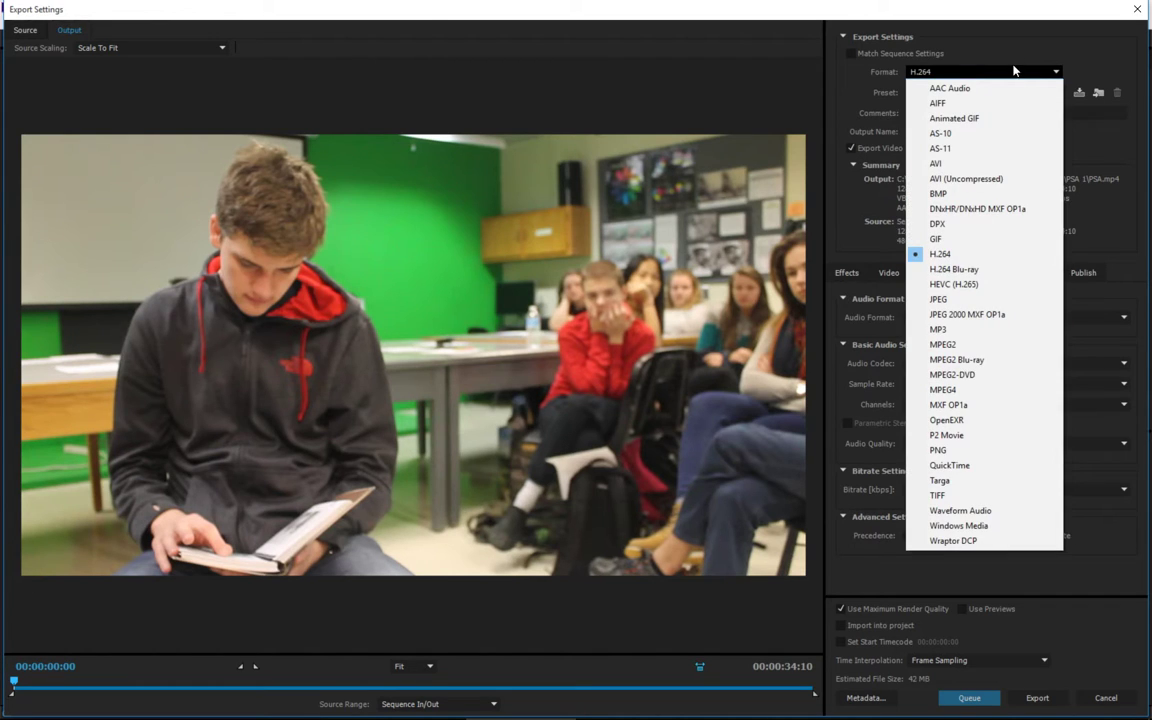
pyautogui.click(997, 163)
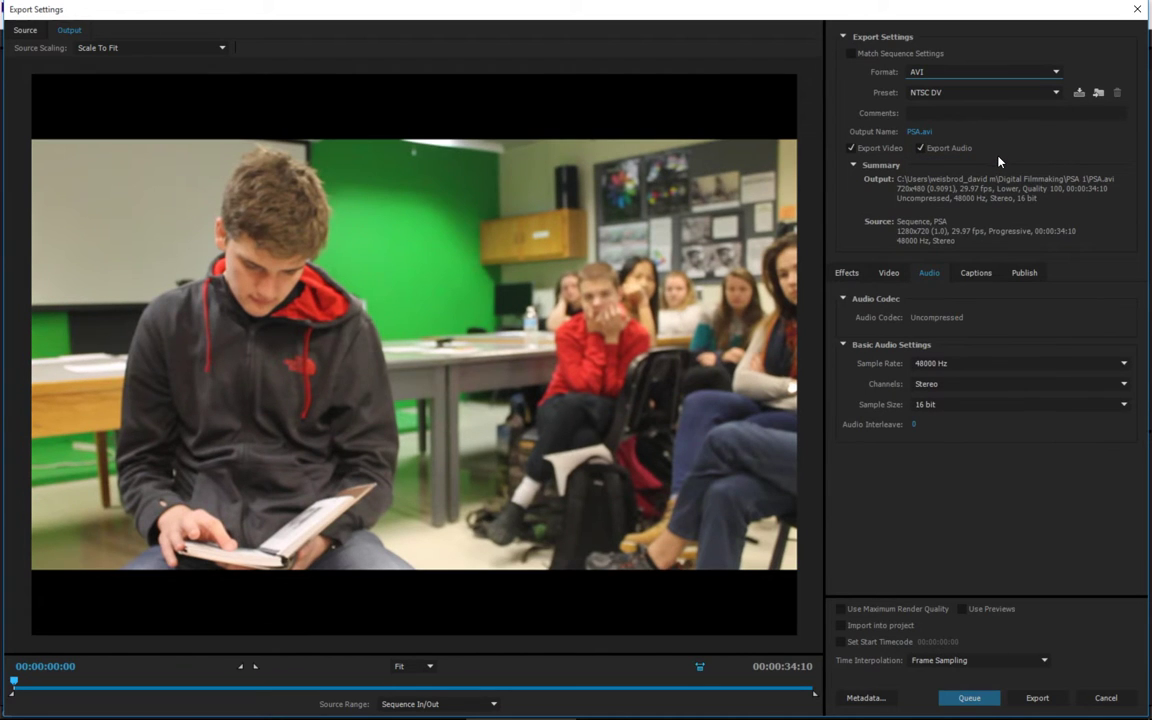
# - Set the export format to H.264, look through its presets and keep Match Source - High bitrate
pyautogui.click(932, 73)
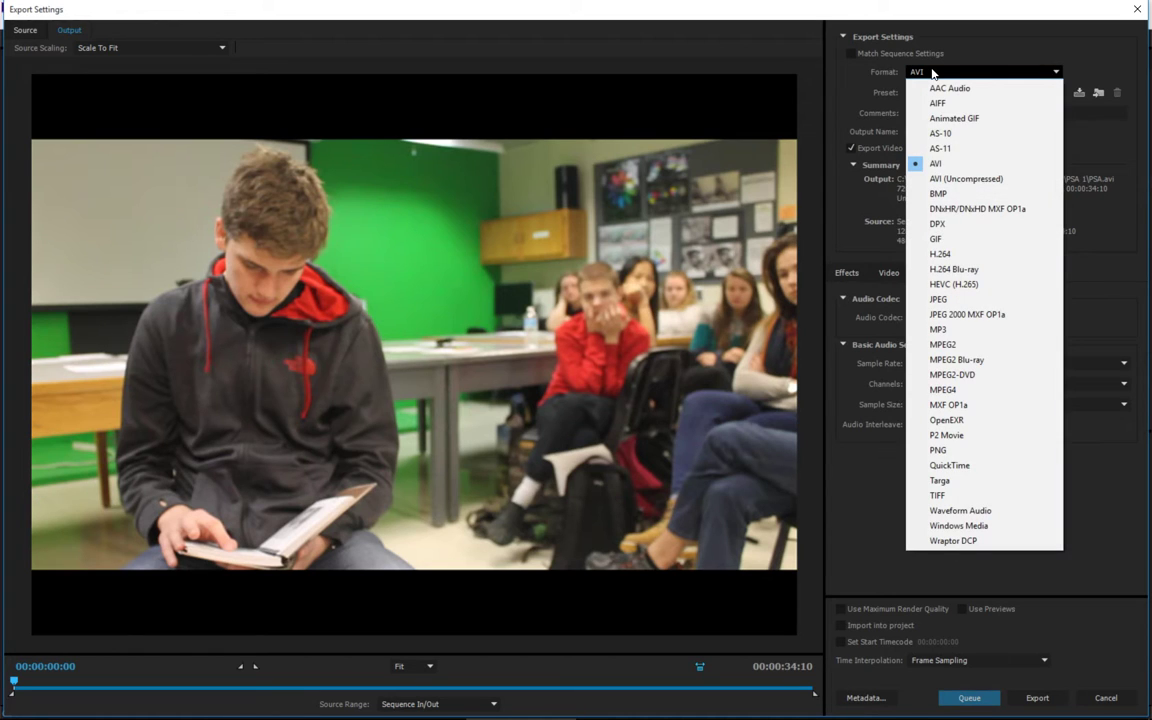
pyautogui.click(982, 256)
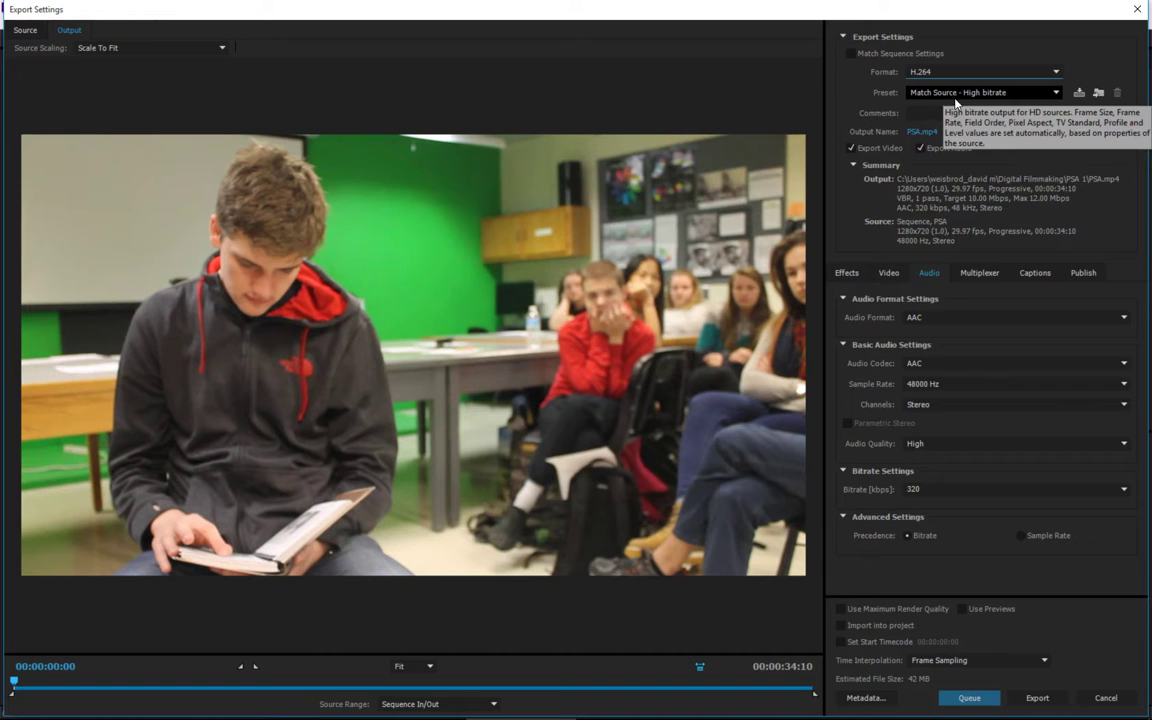
pyautogui.click(1056, 93)
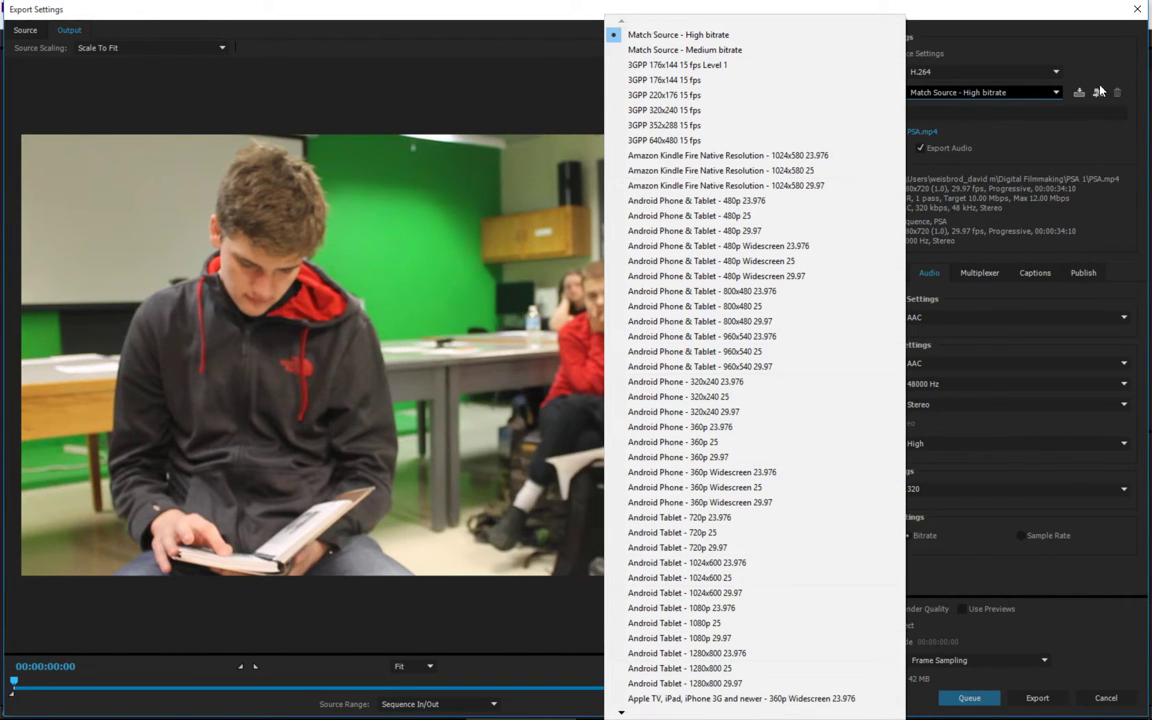
pyautogui.click(1052, 91)
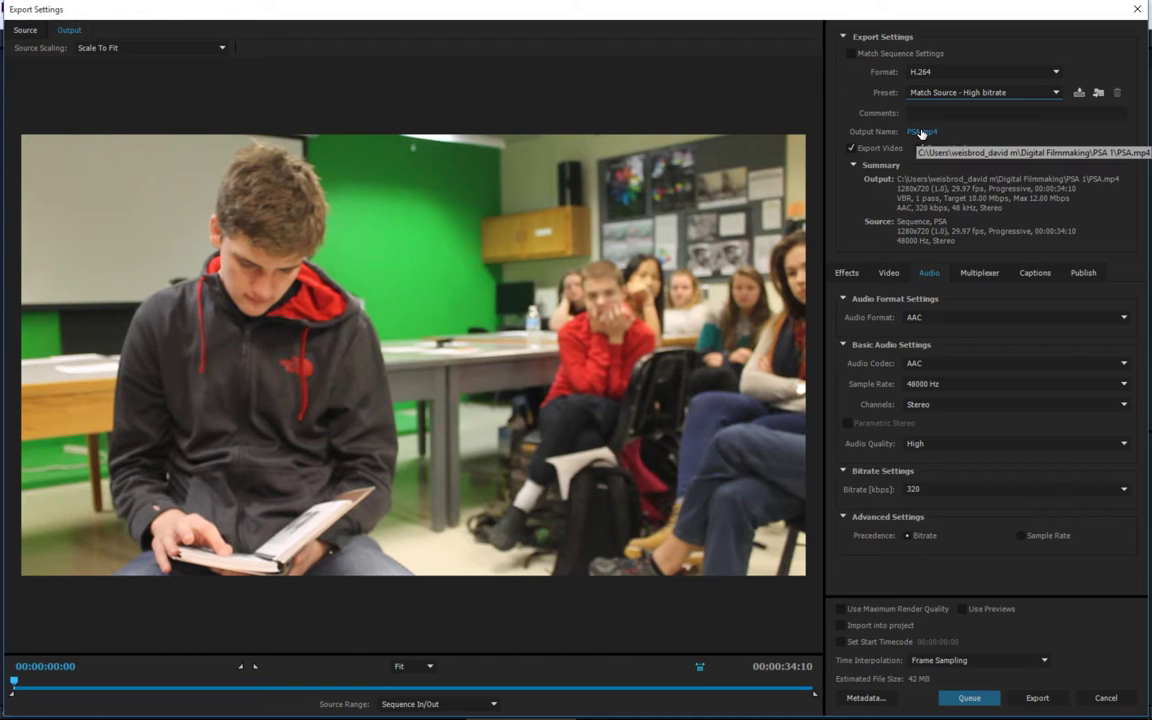
# - Start choosing the exported file's save location, go to This PC and enlarge the save dialog to show all drives
pyautogui.click(921, 134)
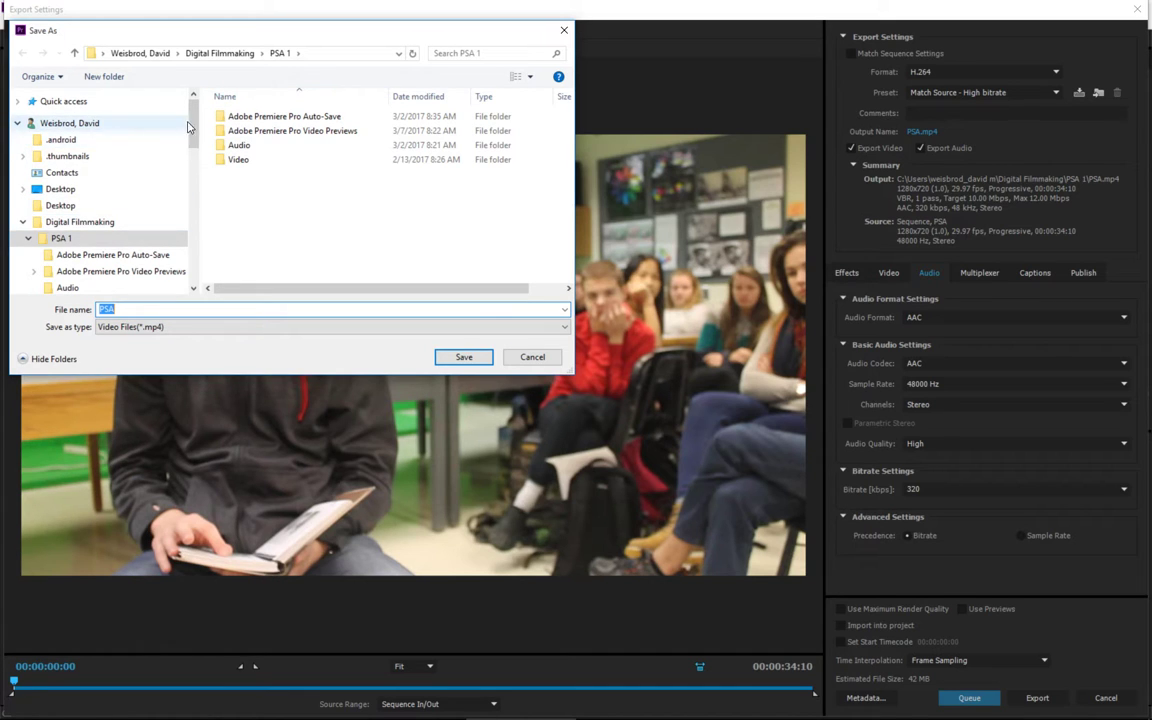
pyautogui.click(18, 124)
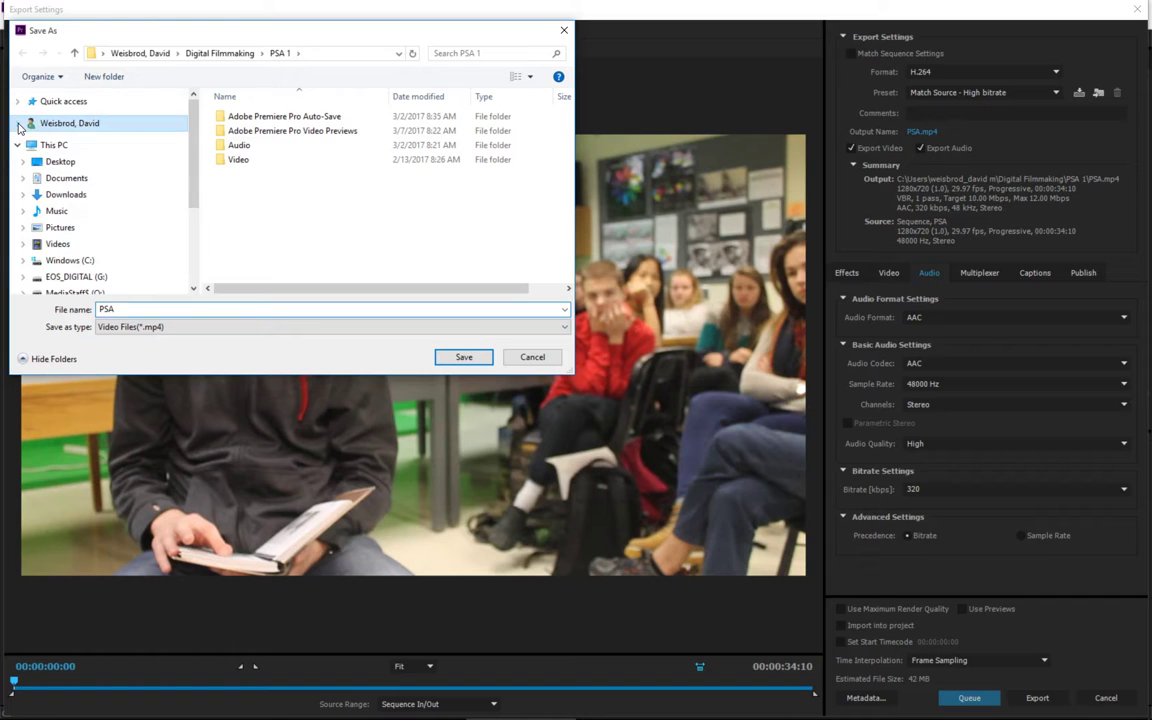
pyautogui.click(54, 145)
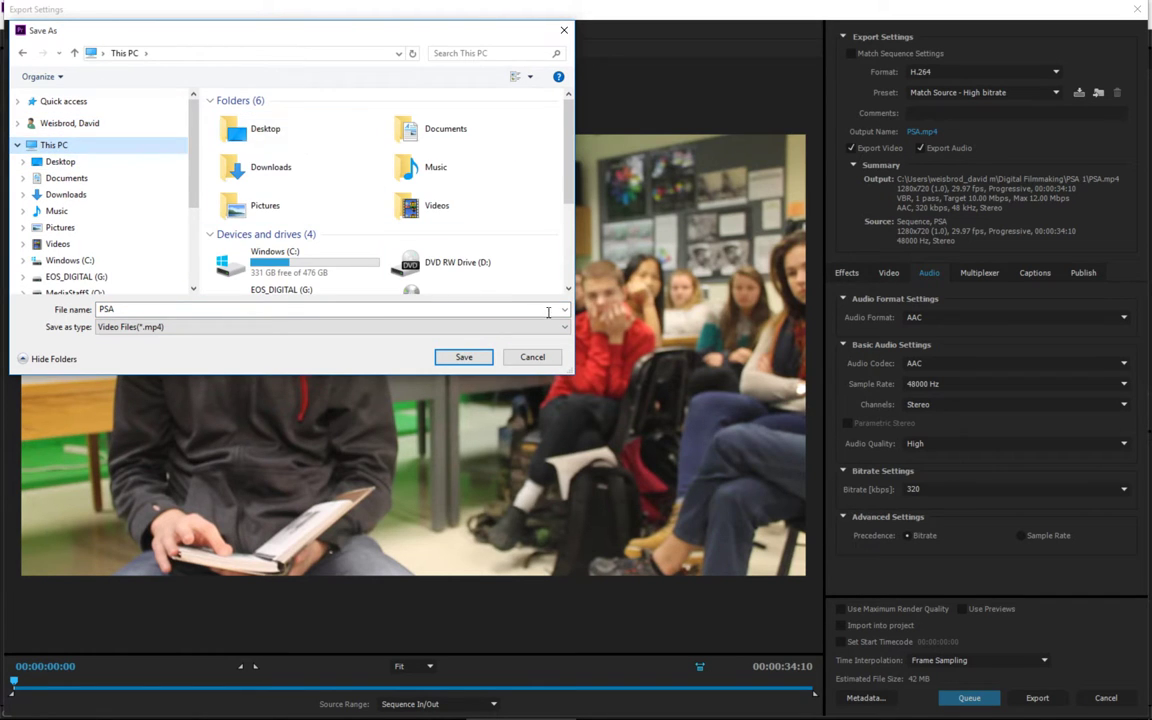
pyautogui.moveTo(565, 370); pyautogui.dragTo(797, 577)
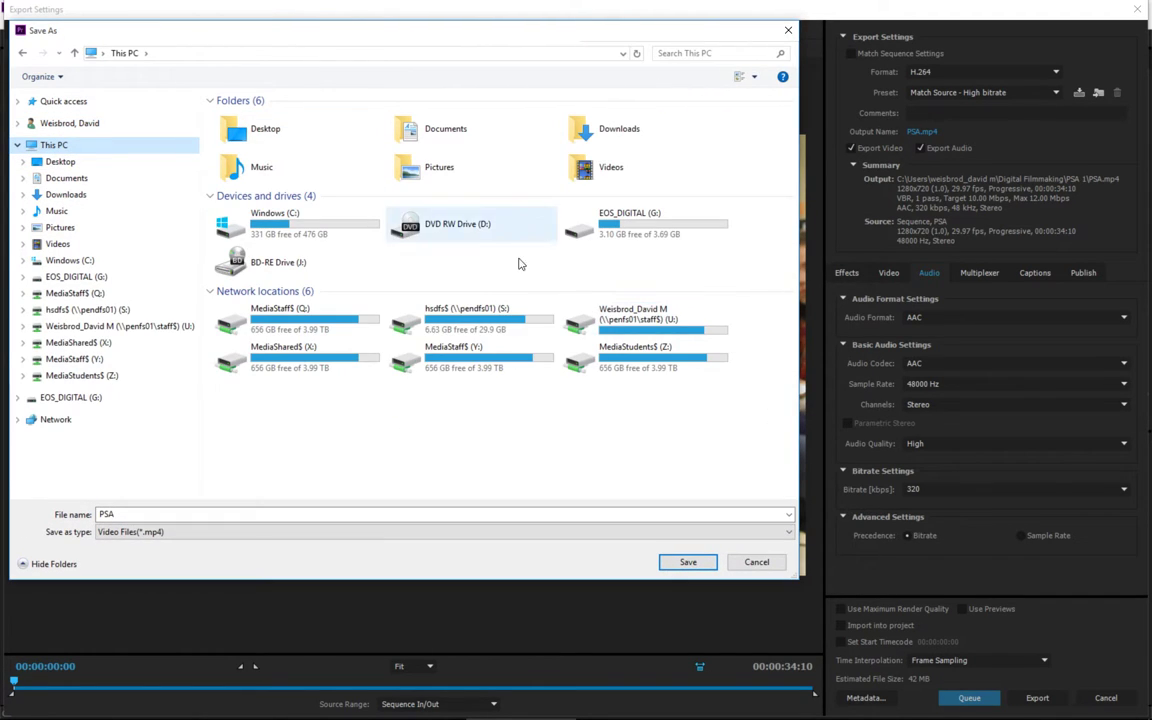
# - On MediaShared$ (X:), browse through _Project Hand-In Folder and the teacher's Semester 2 folder to Per 2 - Digital Filmmaking, checking the first student's folder
pyautogui.doubleClick(300, 345)
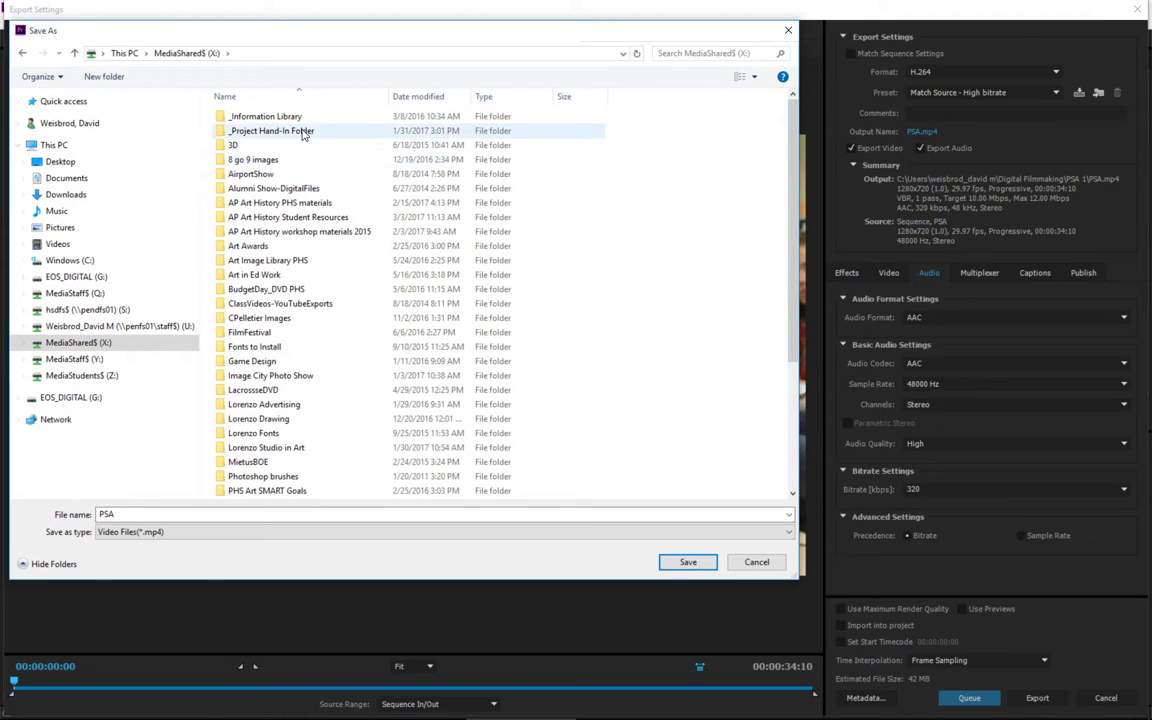
pyautogui.doubleClick(303, 132)
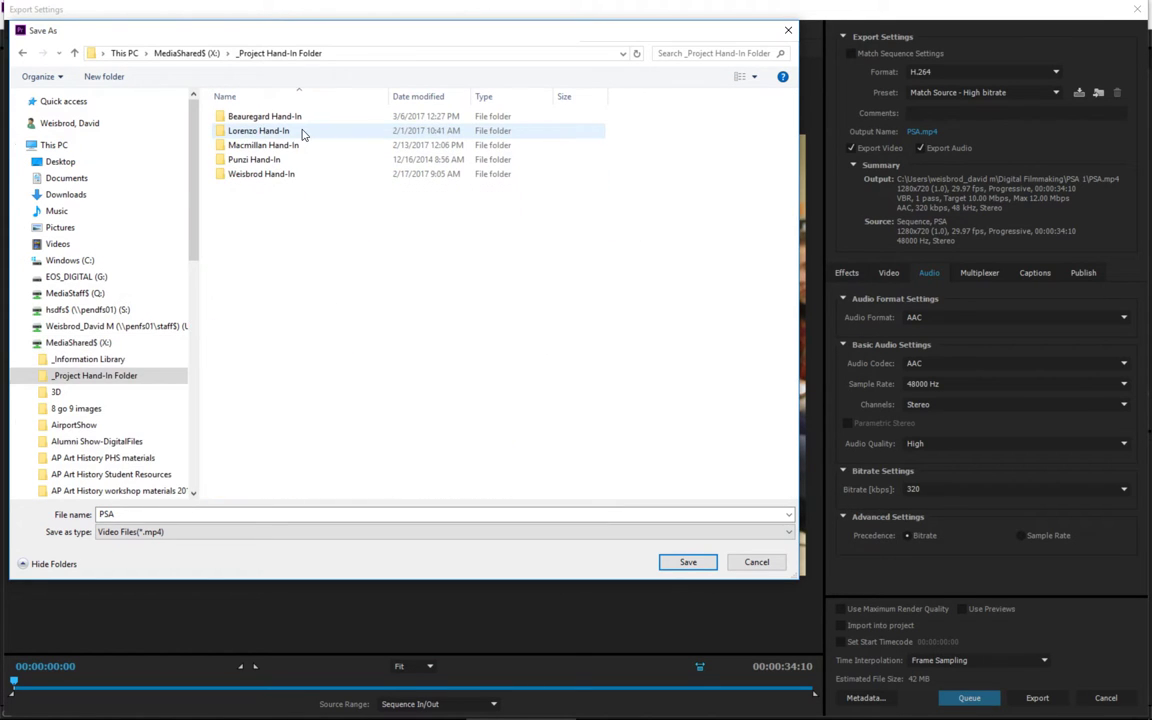
pyautogui.doubleClick(297, 178)
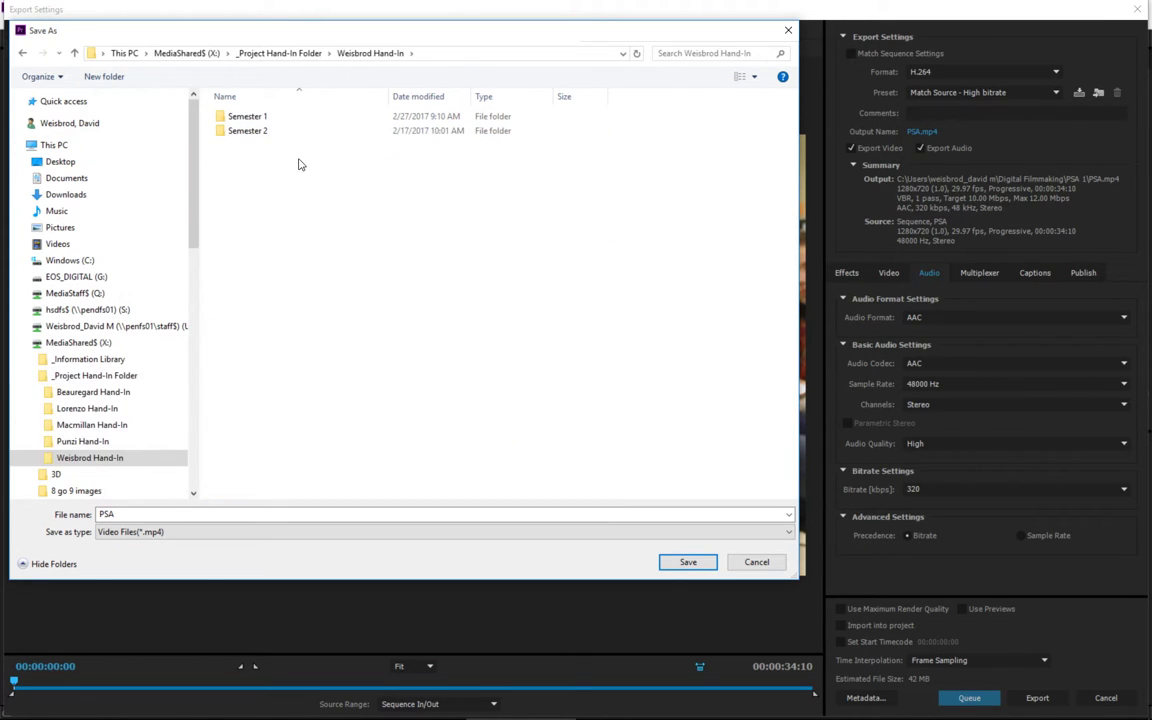
pyautogui.doubleClick(285, 135)
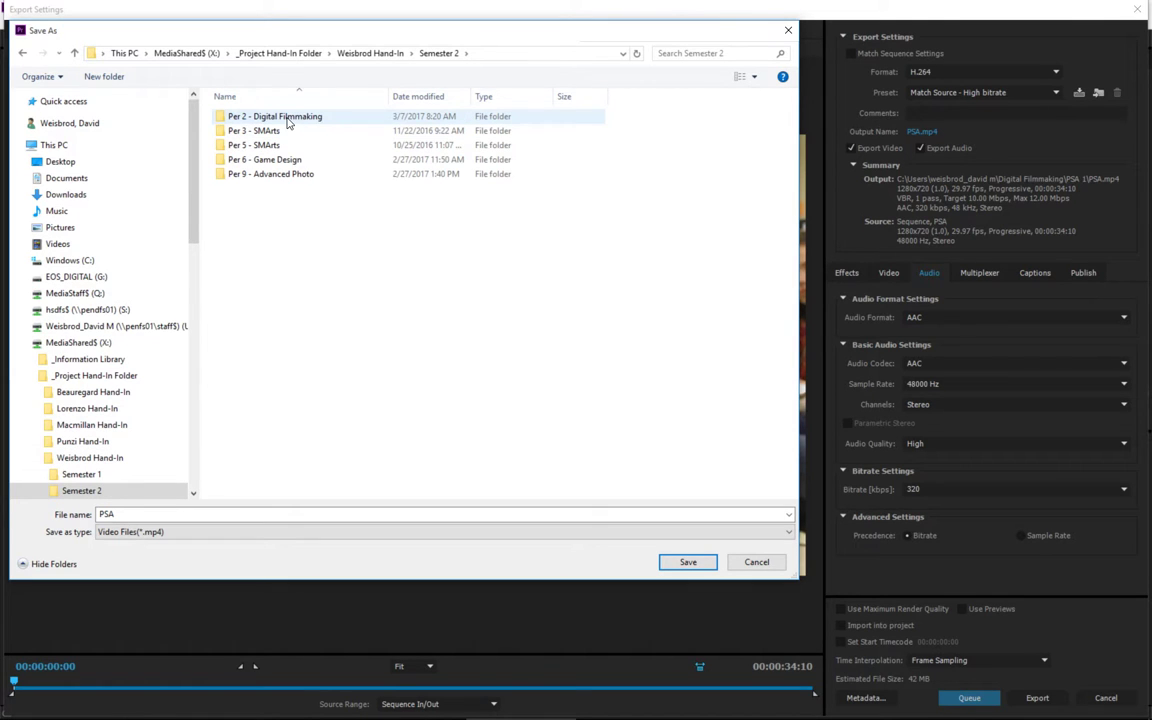
pyautogui.doubleClick(287, 118)
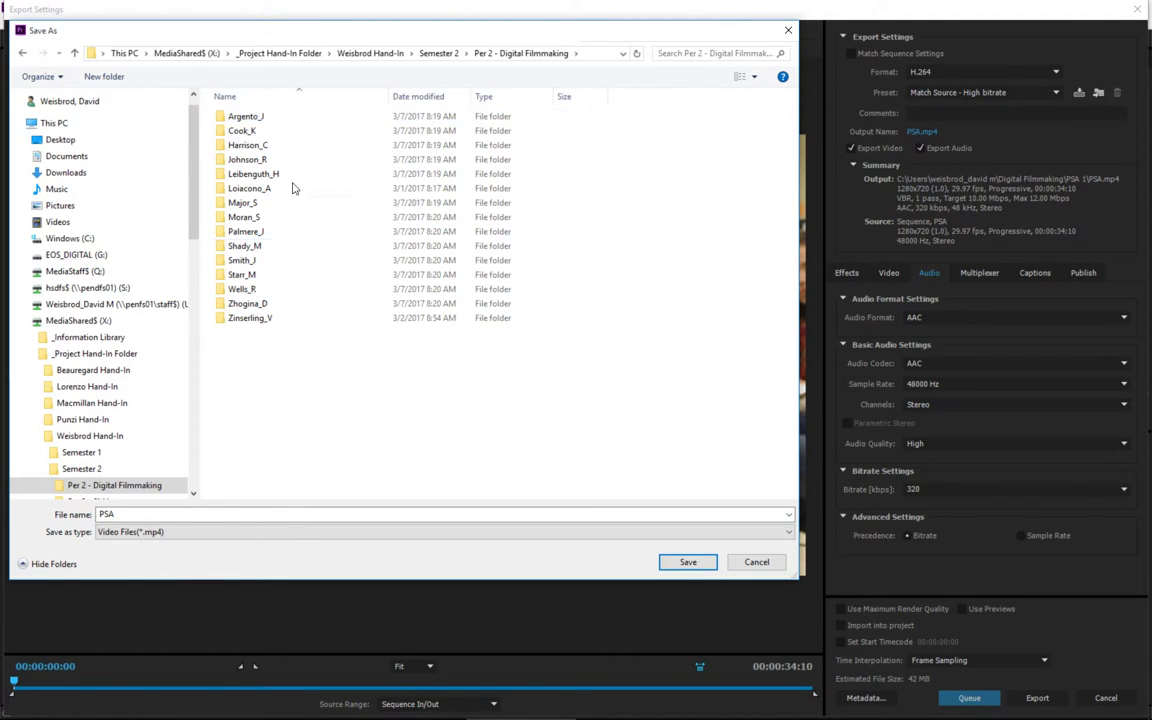
pyautogui.doubleClick(291, 120)
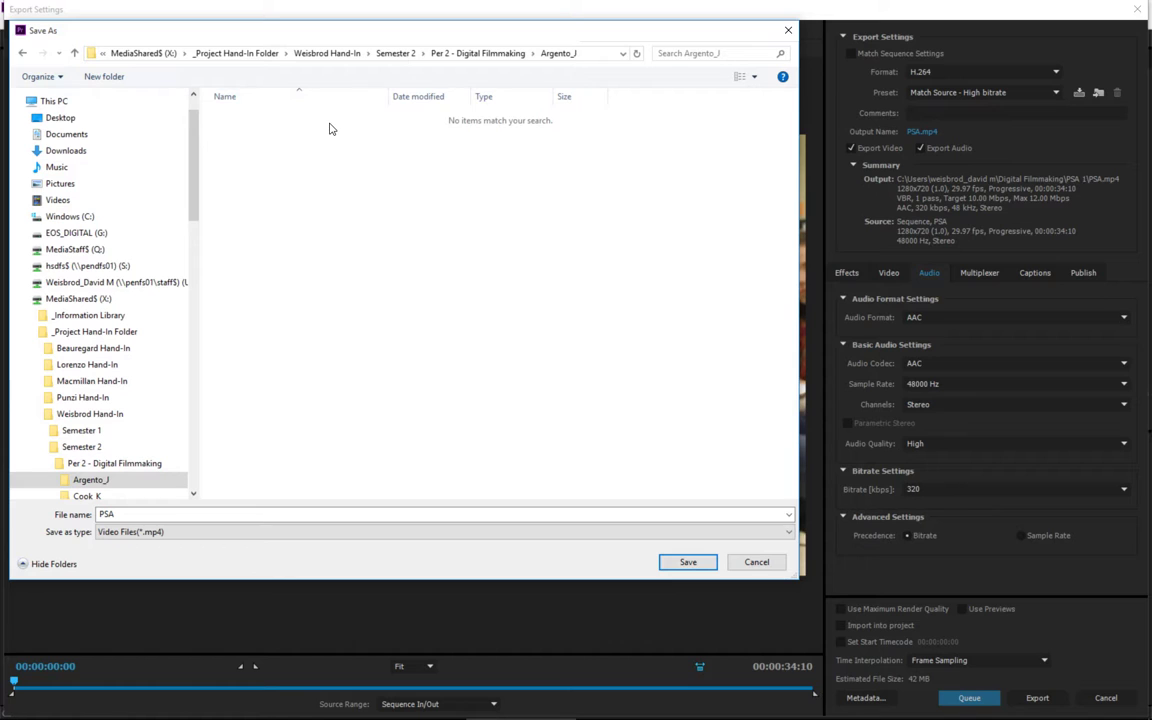
pyautogui.click(484, 55)
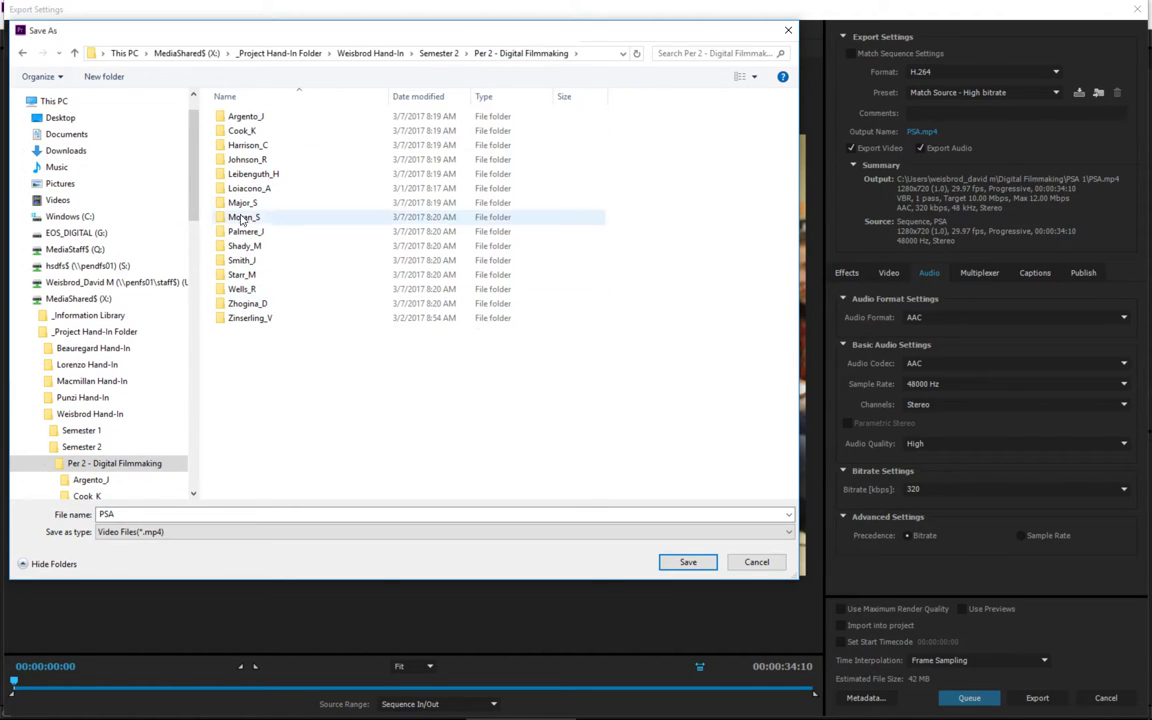
# - Save the export location in the first student's folder, adding a hyphen and the author's surname after PSA in the file name
pyautogui.doubleClick(242, 117)
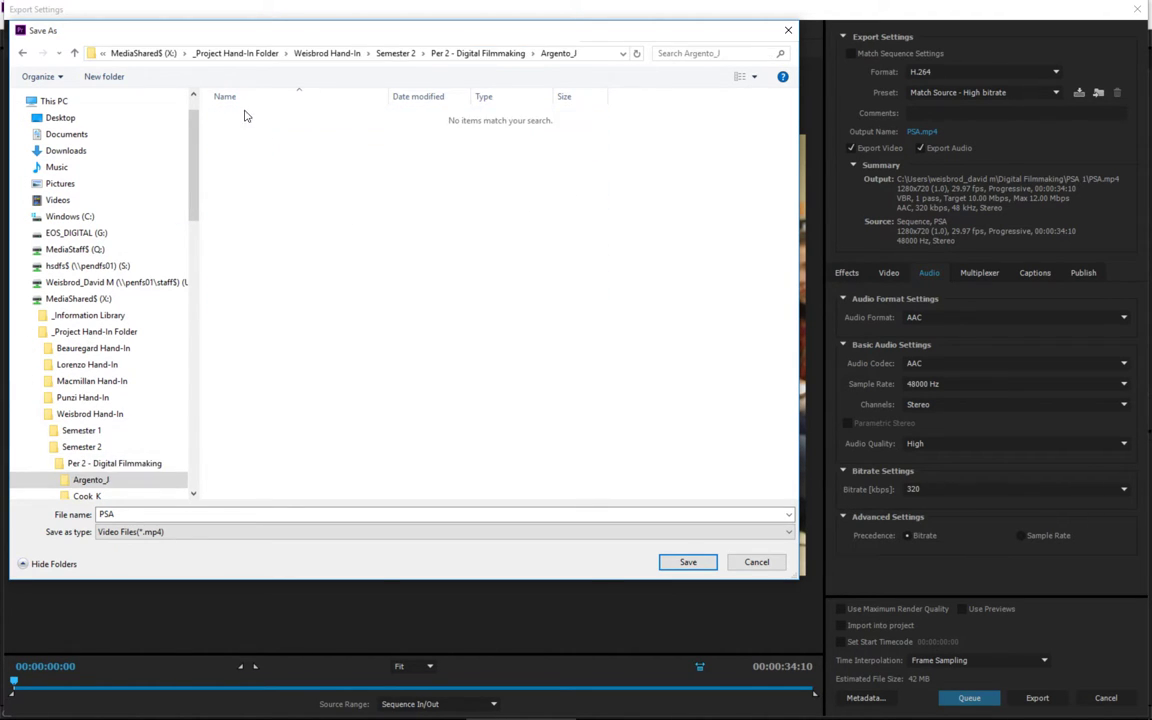
pyautogui.doubleClick(140, 514)
pyautogui.click(141, 512)
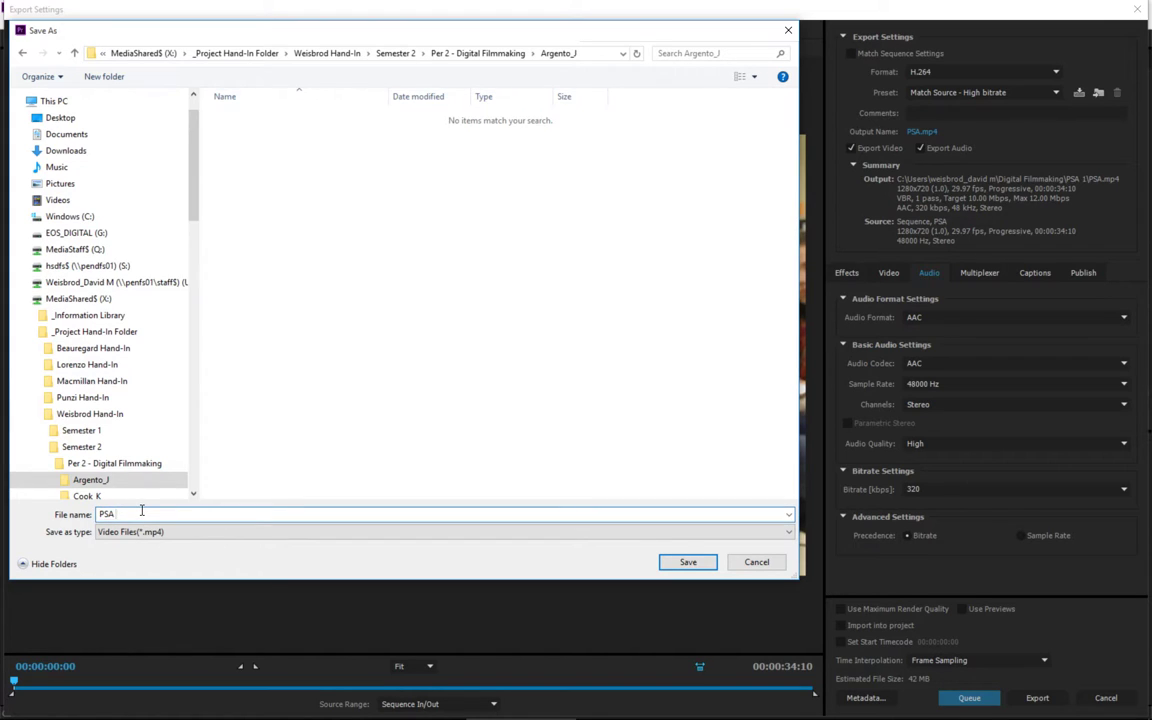
pyautogui.write('- Weisbrod')
pyautogui.click(688, 561)
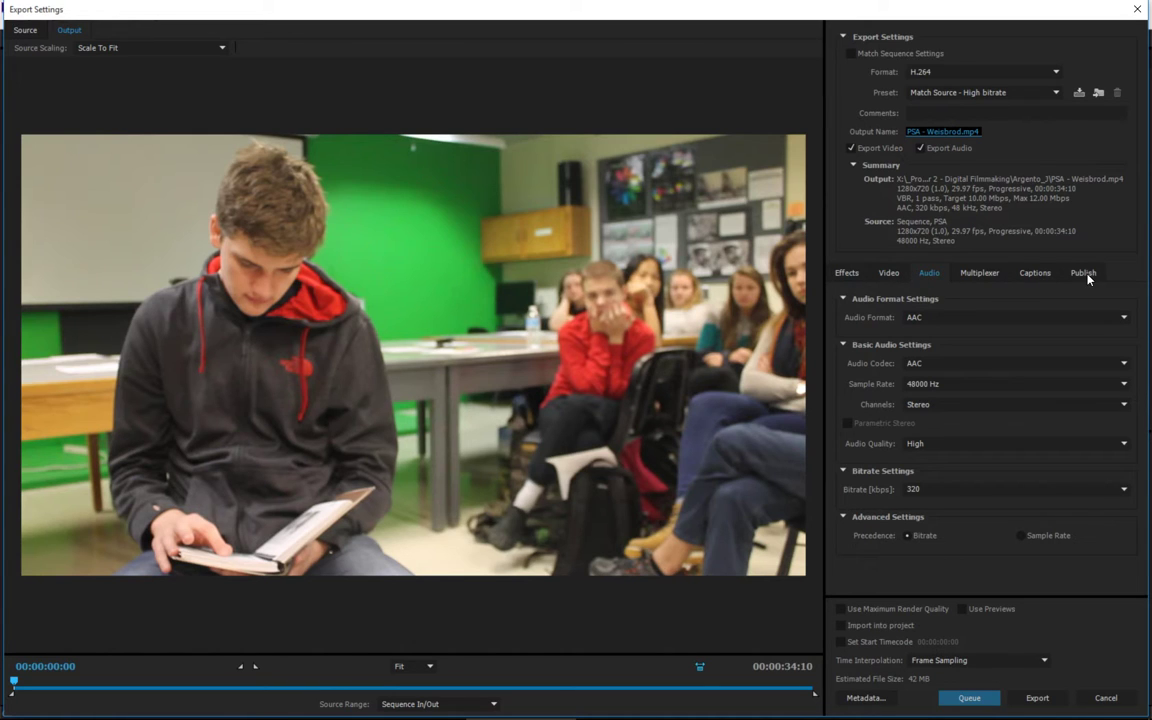
# - In the export's video settings, enable Render at Maximum Depth and set the bitrate encoding to VBR, 2 pass
pyautogui.click(889, 273)
pyautogui.click(927, 272)
pyautogui.click(889, 273)
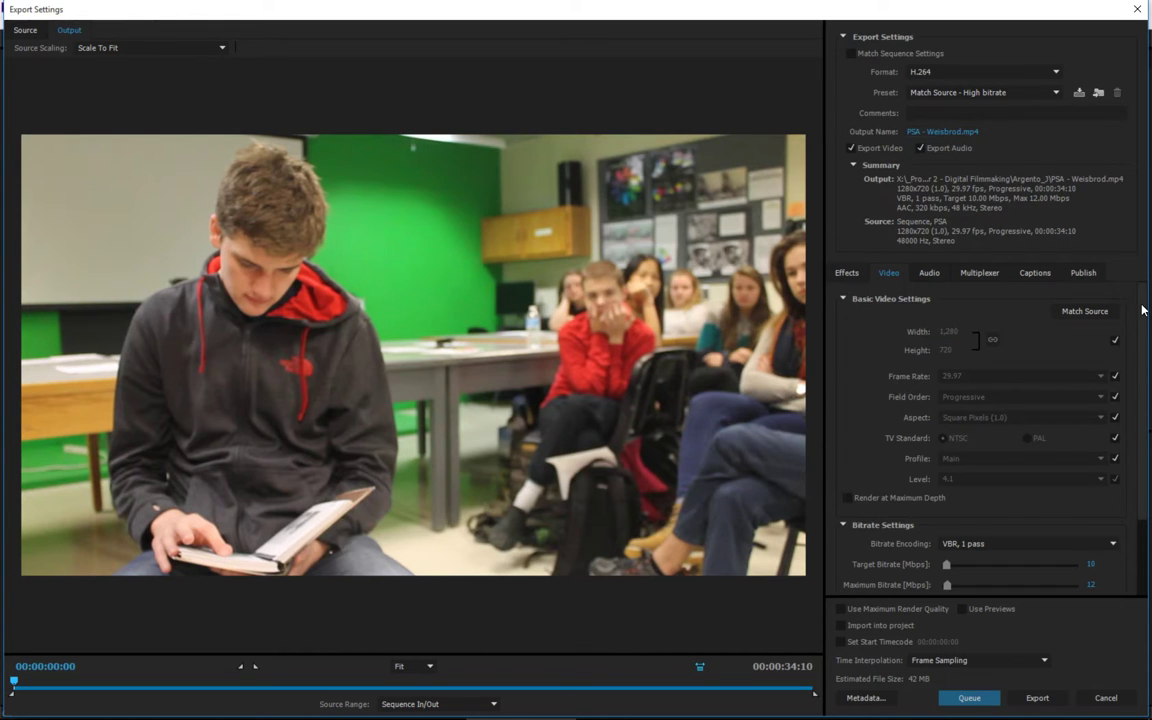
pyautogui.scroll(-2, 1131, 334)
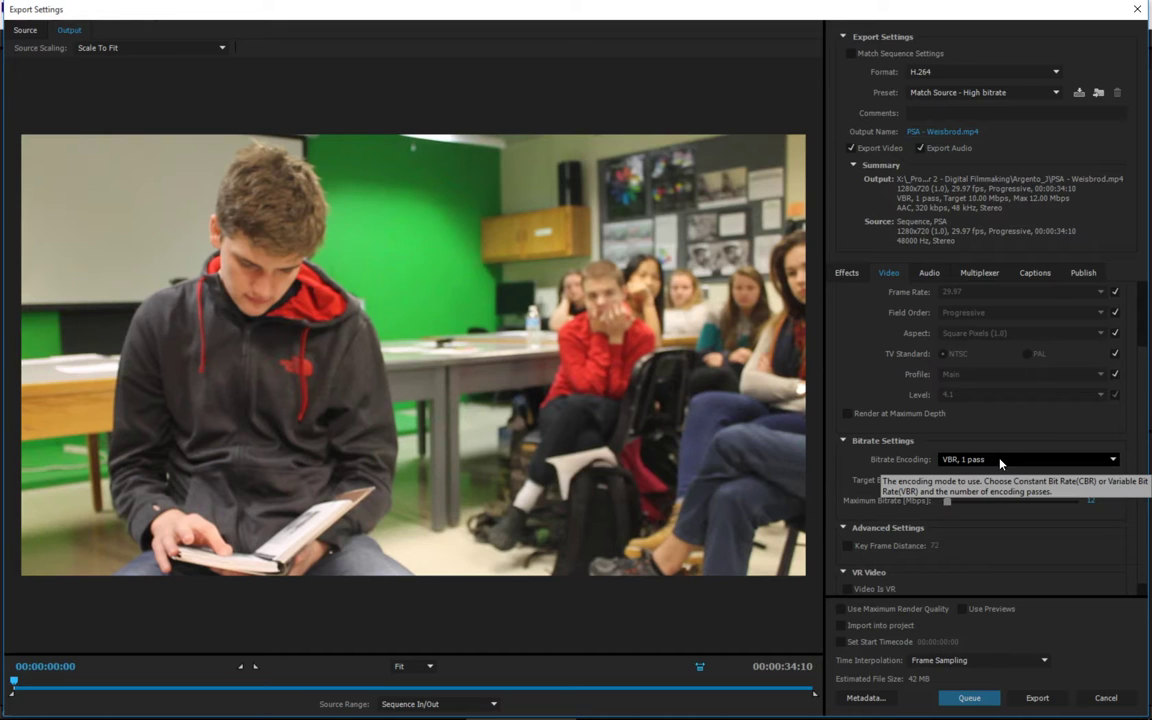
pyautogui.click(848, 415)
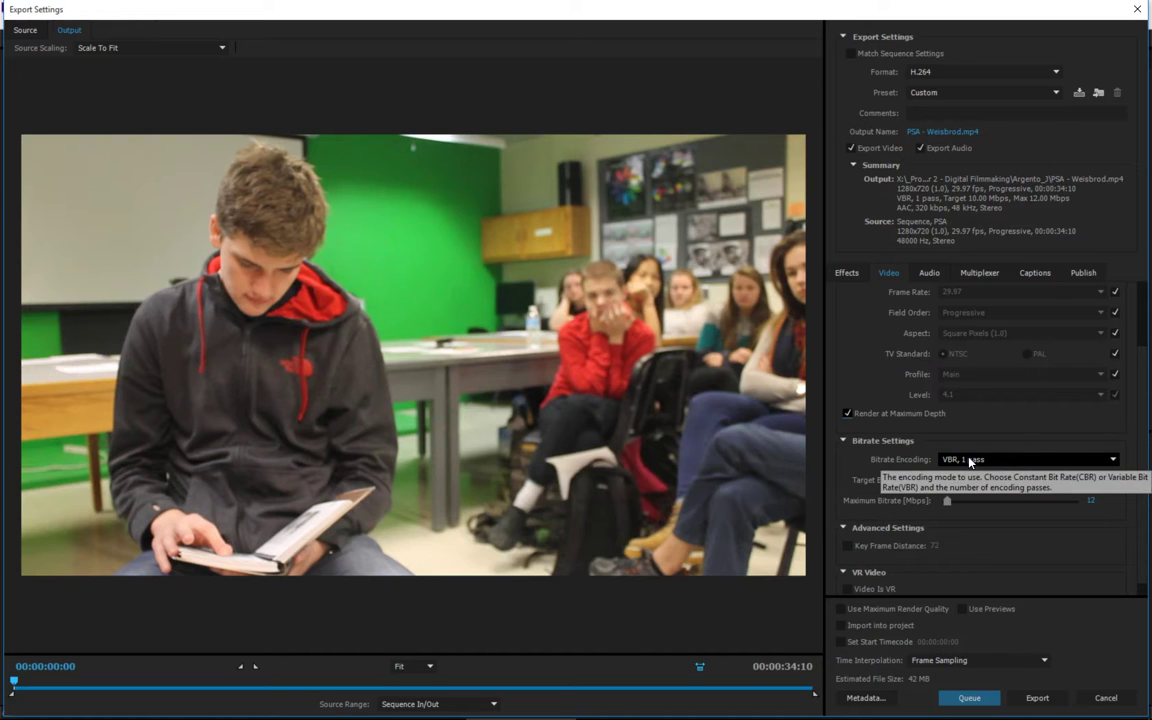
pyautogui.click(1003, 459)
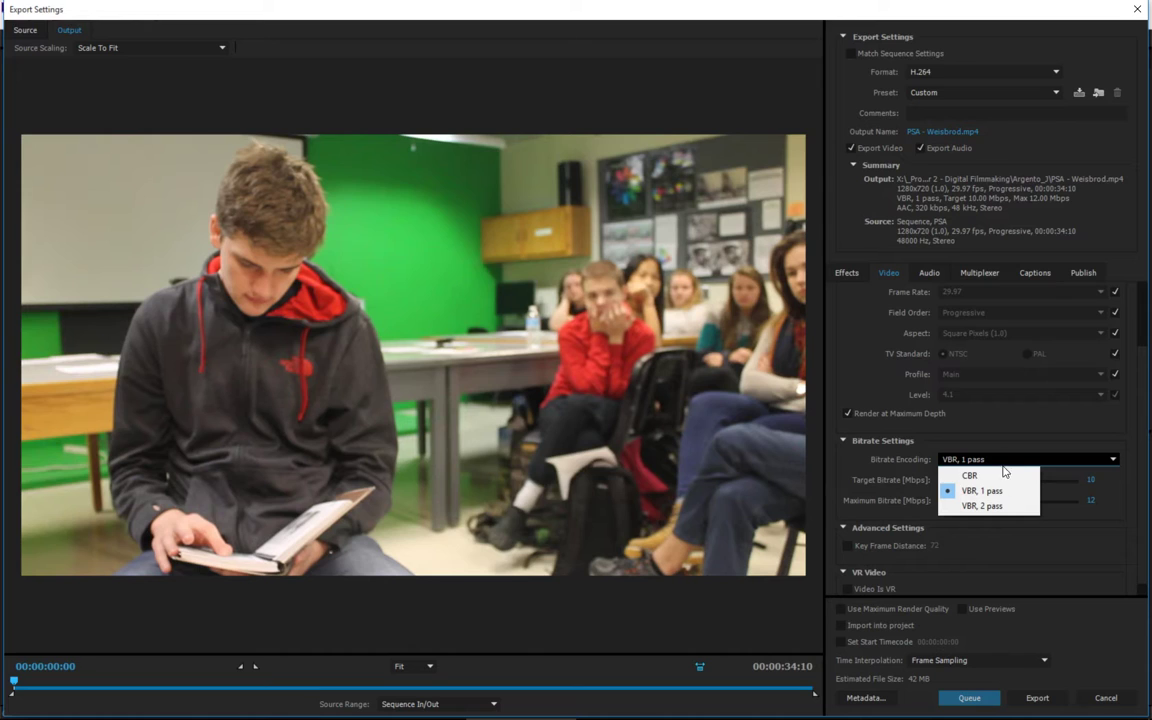
pyautogui.click(1005, 505)
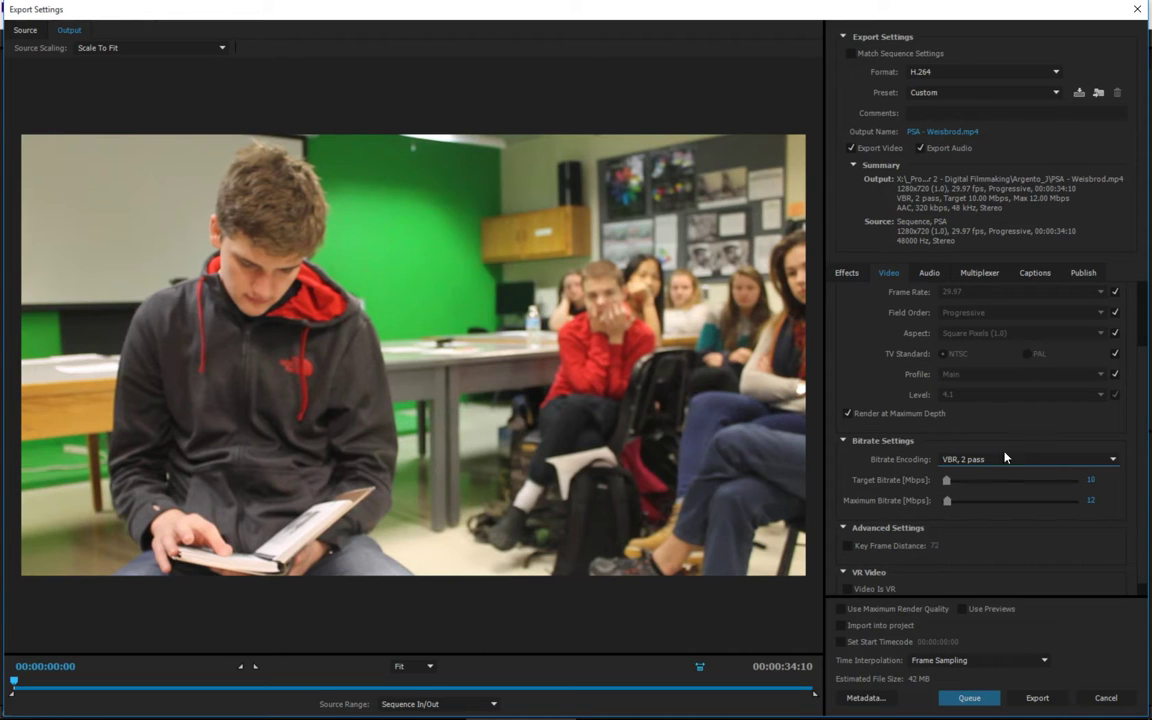
# - Set the export's maximum bitrate to 20 Mbps and its target bitrate to 18 Mbps
pyautogui.click(1092, 482)
pyautogui.click(1093, 501)
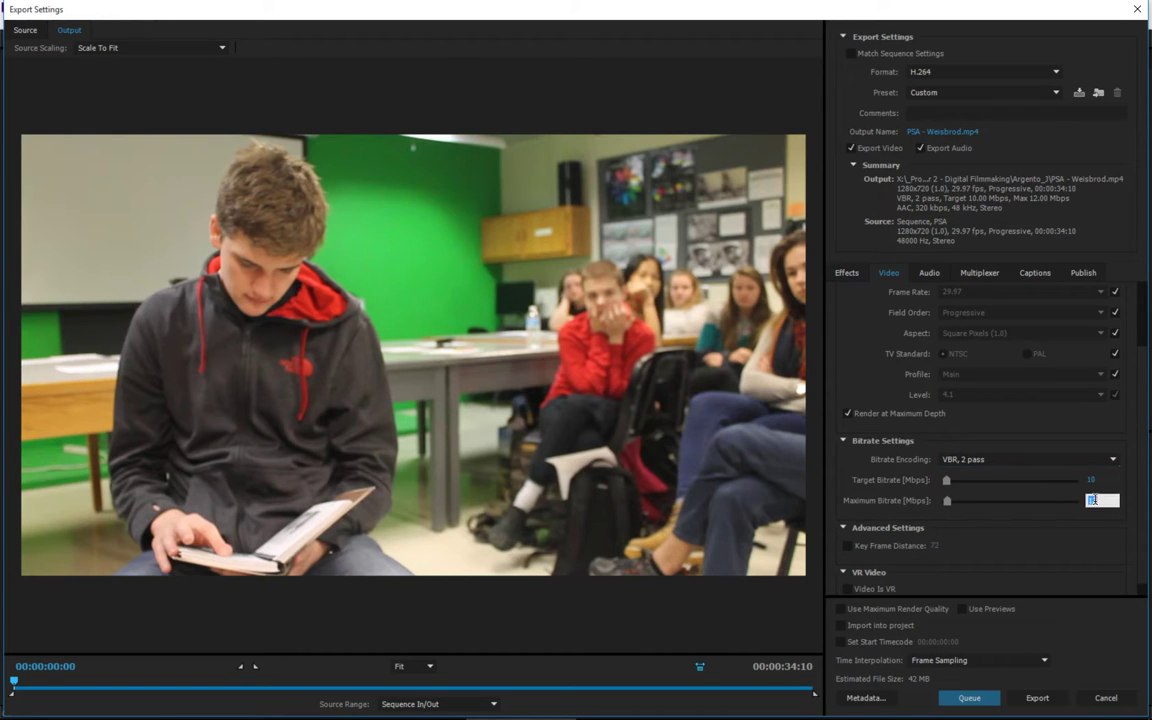
pyautogui.write('20')
pyautogui.press('Return')
pyautogui.click(1094, 480)
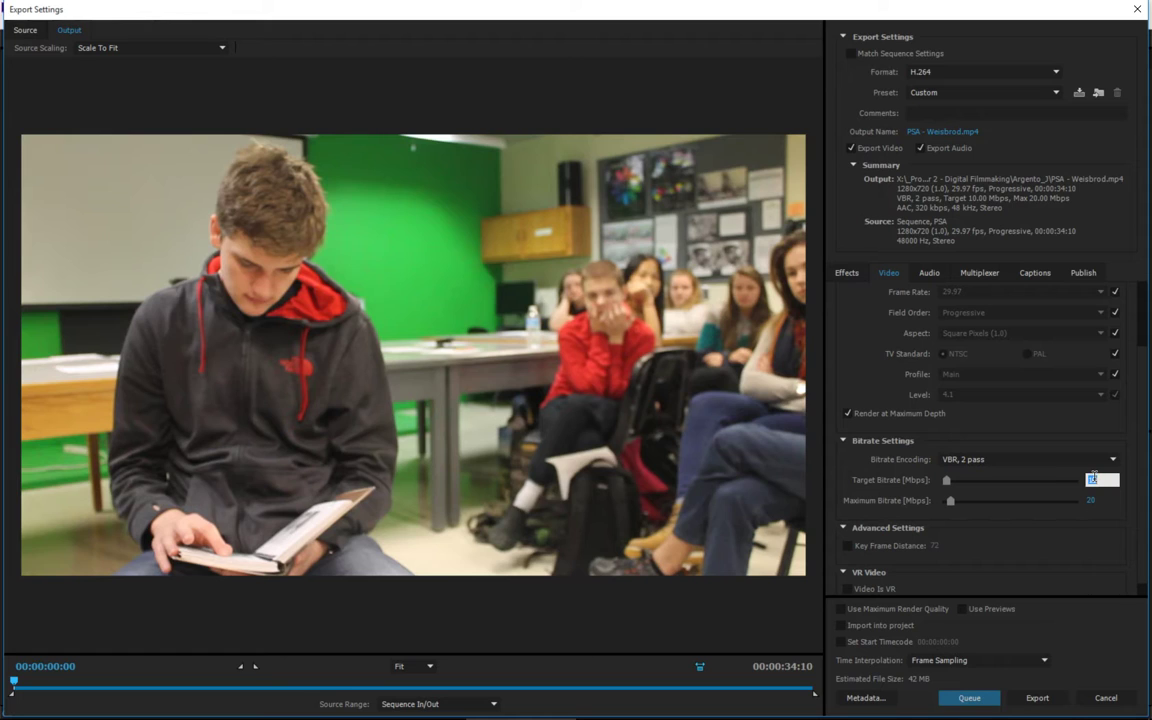
pyautogui.write('18')
pyautogui.press('Return')
# - Enable Use Maximum Render Quality and export the PSA sequence
pyautogui.click(841, 609)
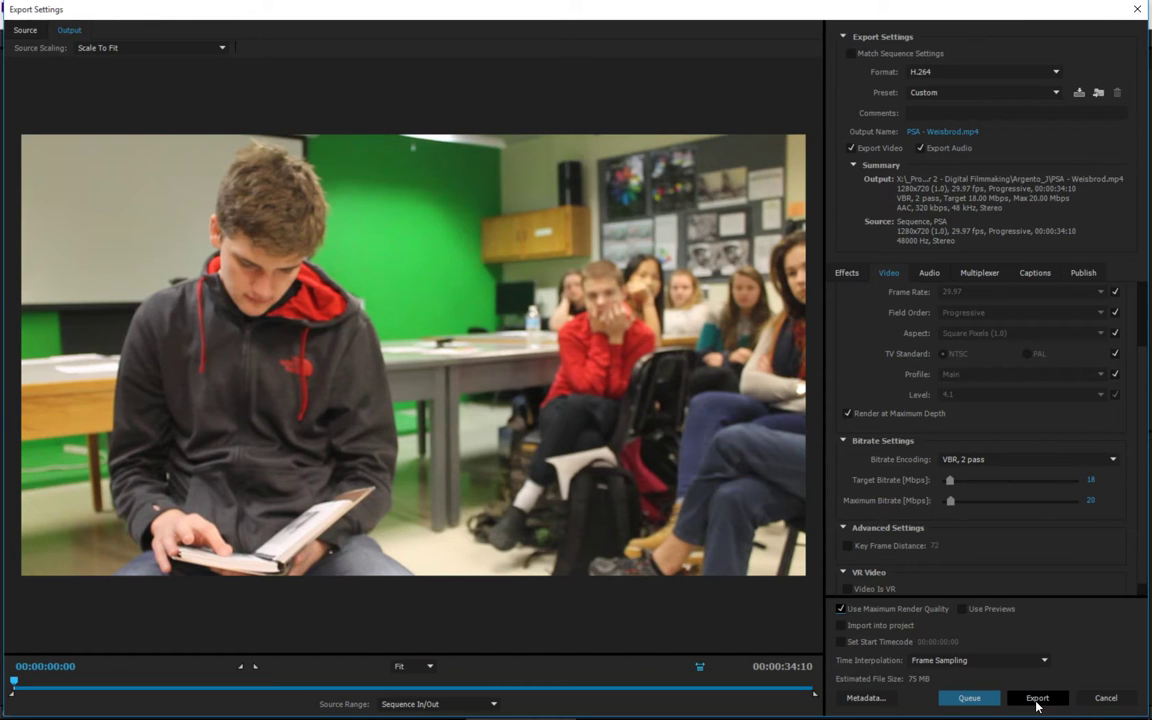
pyautogui.click(1037, 699)
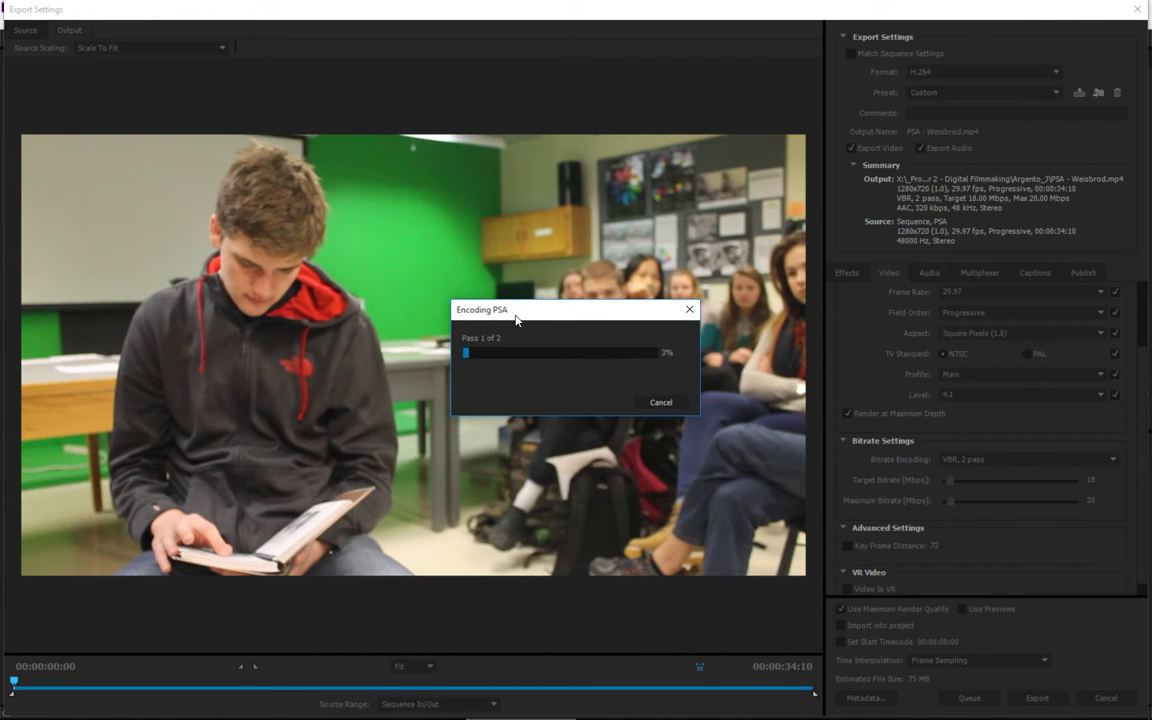
pyautogui.moveTo(470, 309); pyautogui.dragTo(453, 290)
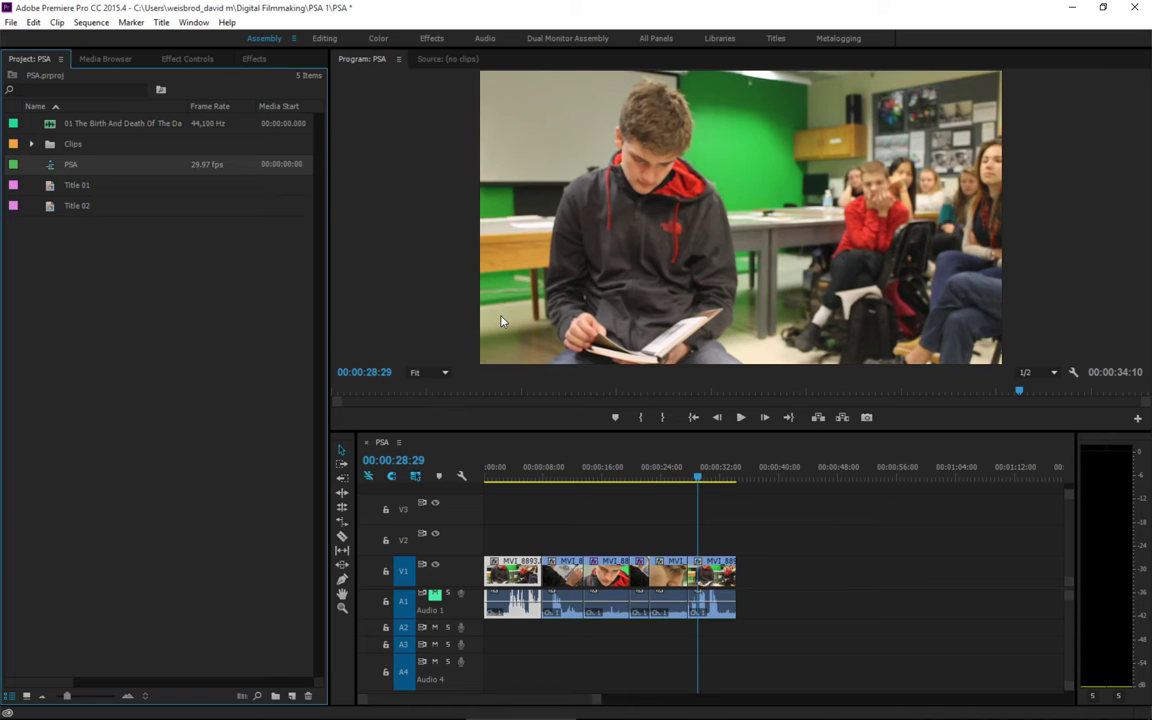
# - Switch to File Explorer and browse MediaShared$ (X:) through the teacher's hand-in folder and Semester 2 to the first student's Per 2 - Digital Filmmaking folder
pyautogui.click(1069, 7)
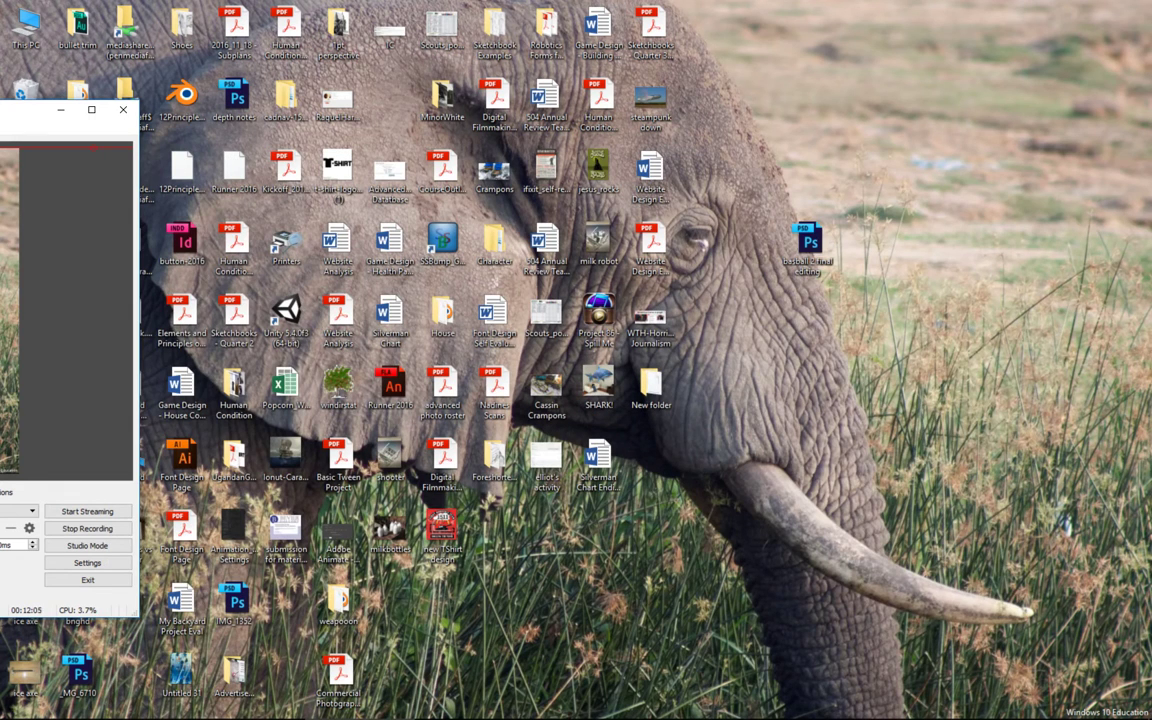
pyautogui.click(38, 709)
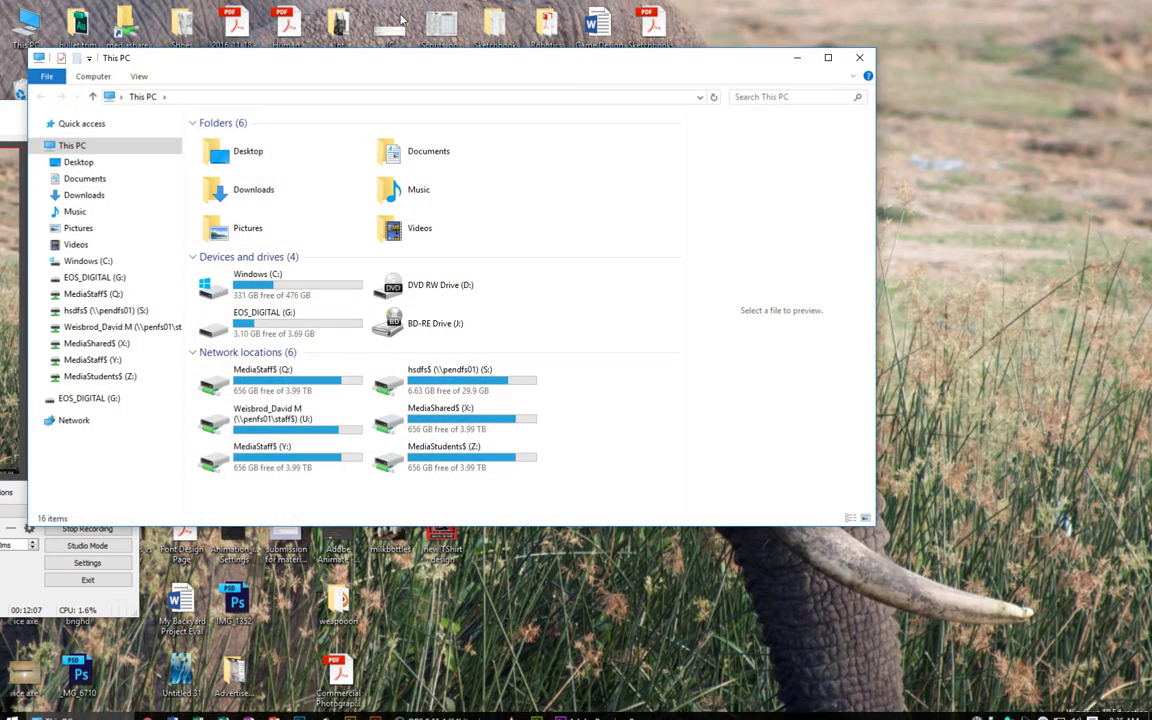
pyautogui.moveTo(406, 58); pyautogui.dragTo(535, 56)
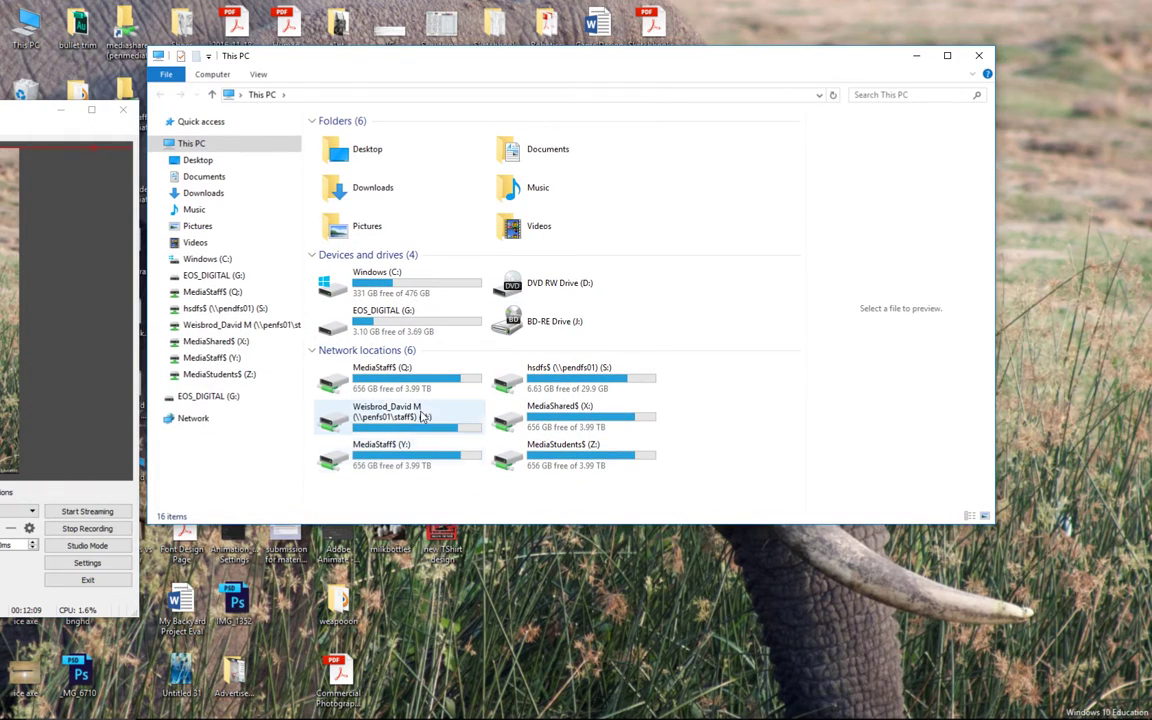
pyautogui.doubleClick(545, 414)
pyautogui.doubleClick(420, 152)
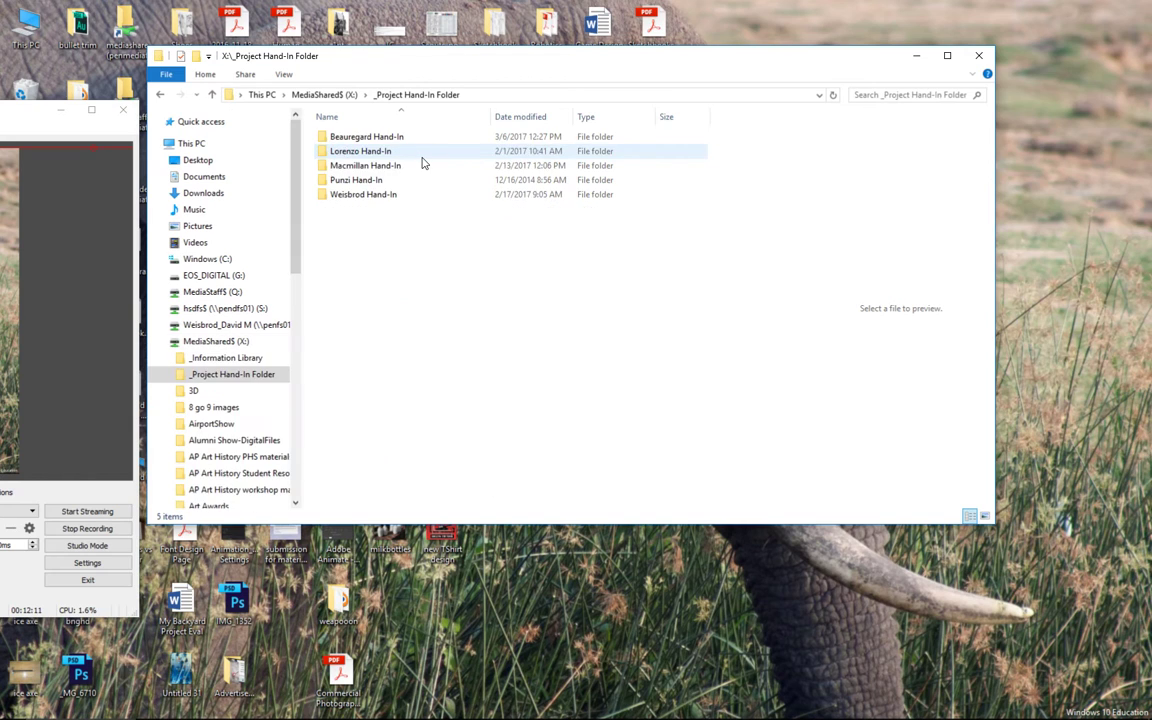
pyautogui.doubleClick(391, 194)
pyautogui.doubleClick(401, 152)
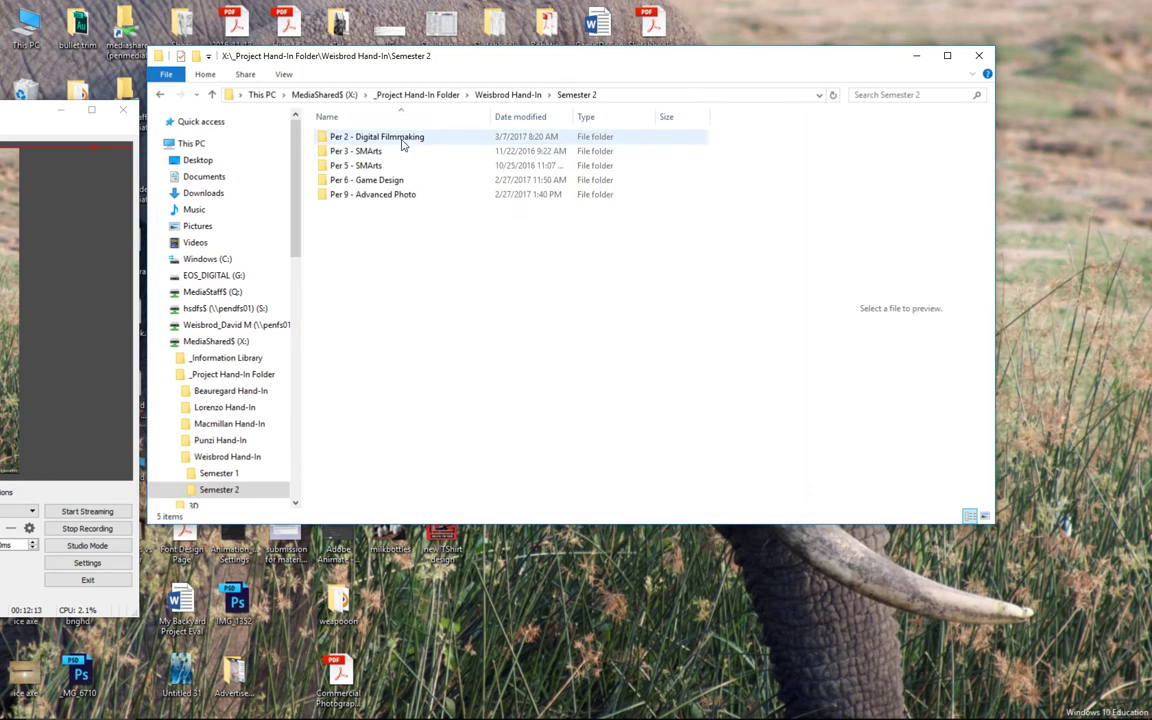
pyautogui.doubleClick(405, 140)
pyautogui.doubleClick(404, 136)
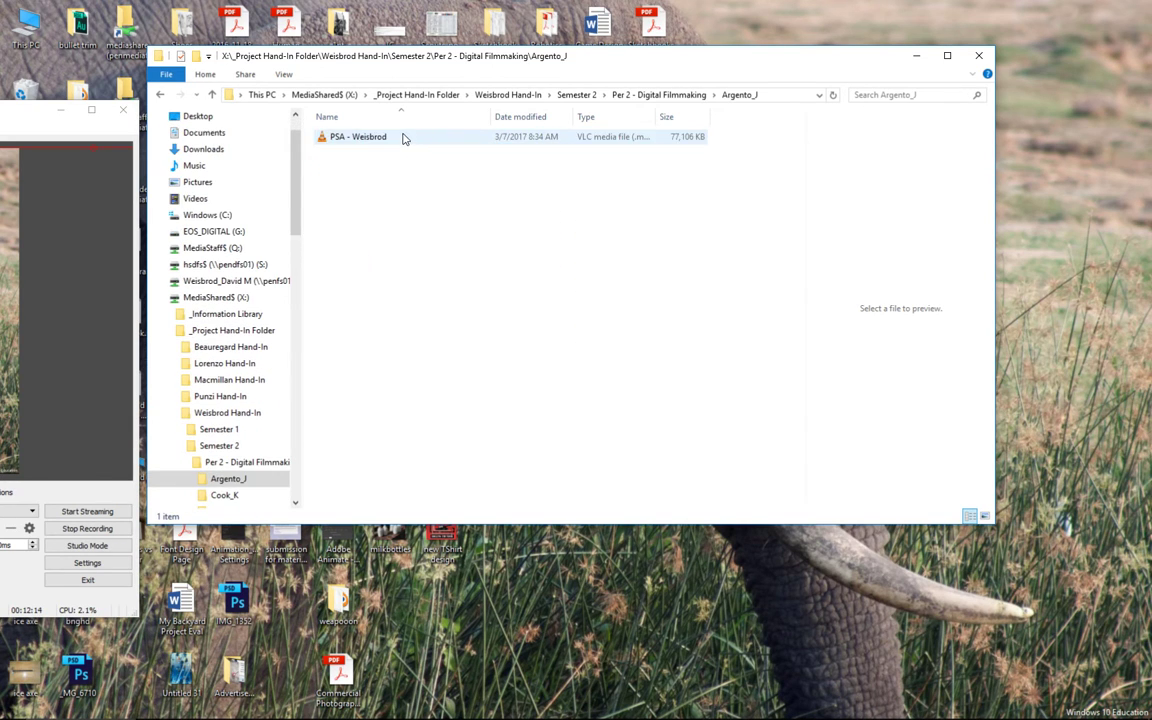
# - Play the exported PSA video in VLC to check it, and close the player
pyautogui.doubleClick(338, 137)
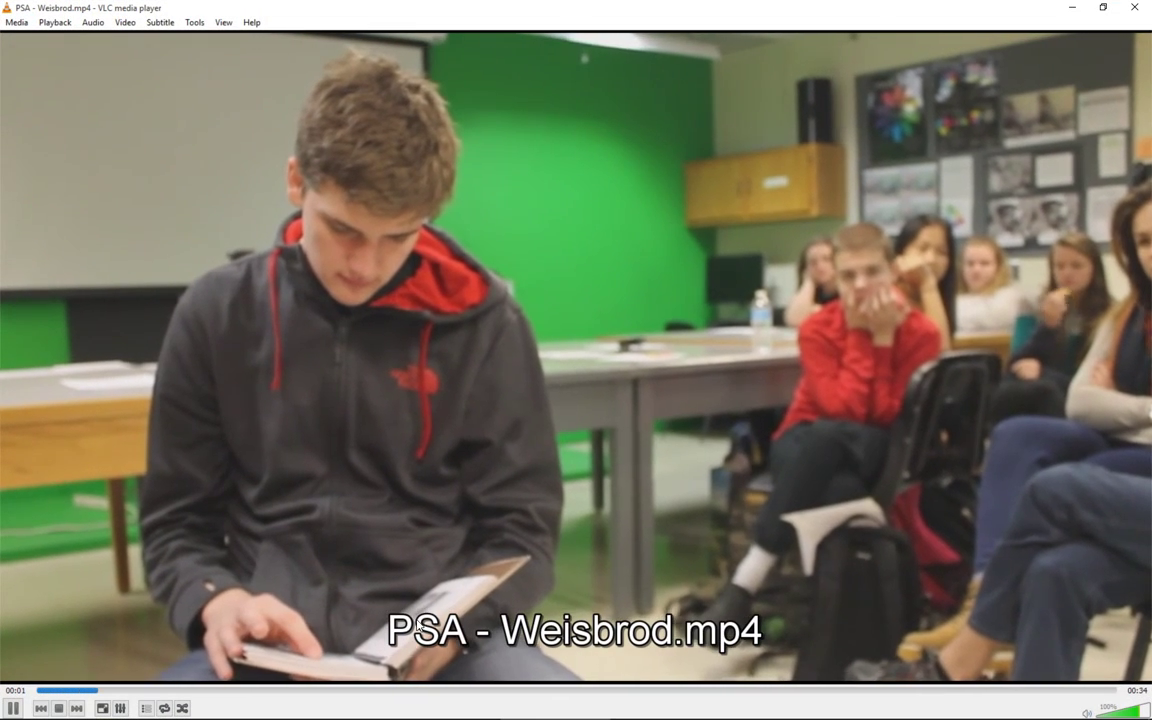
pyautogui.scroll(-20, 1025, 560)
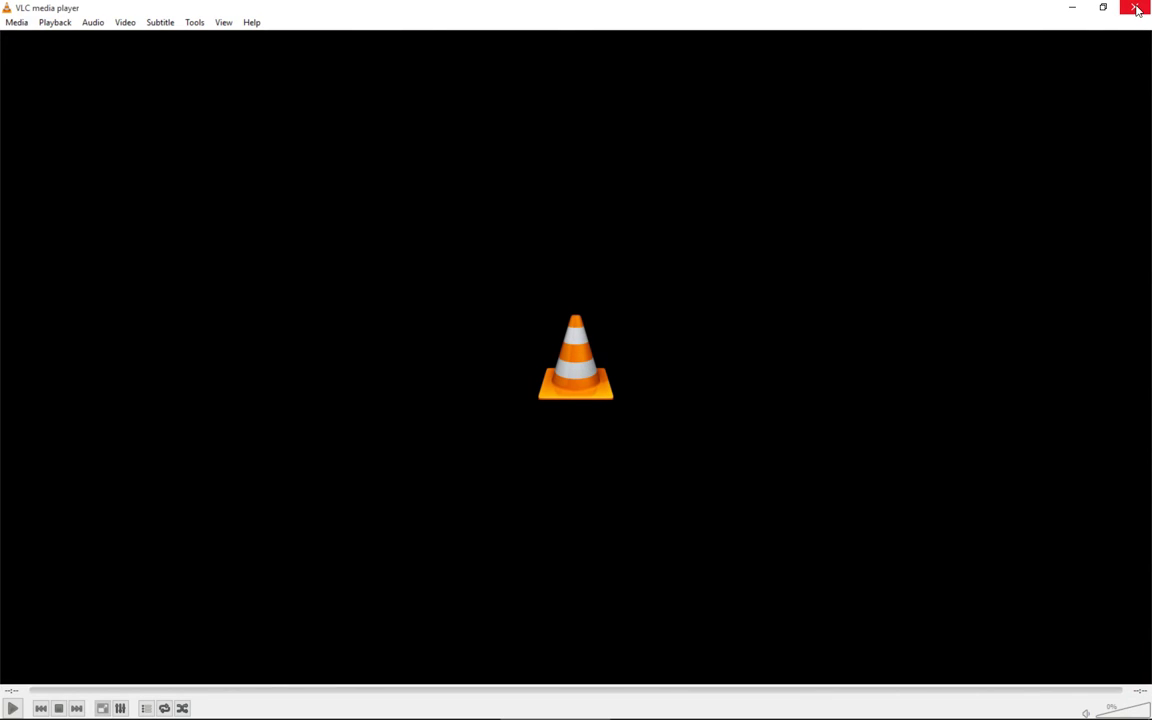
pyautogui.click(1136, 8)
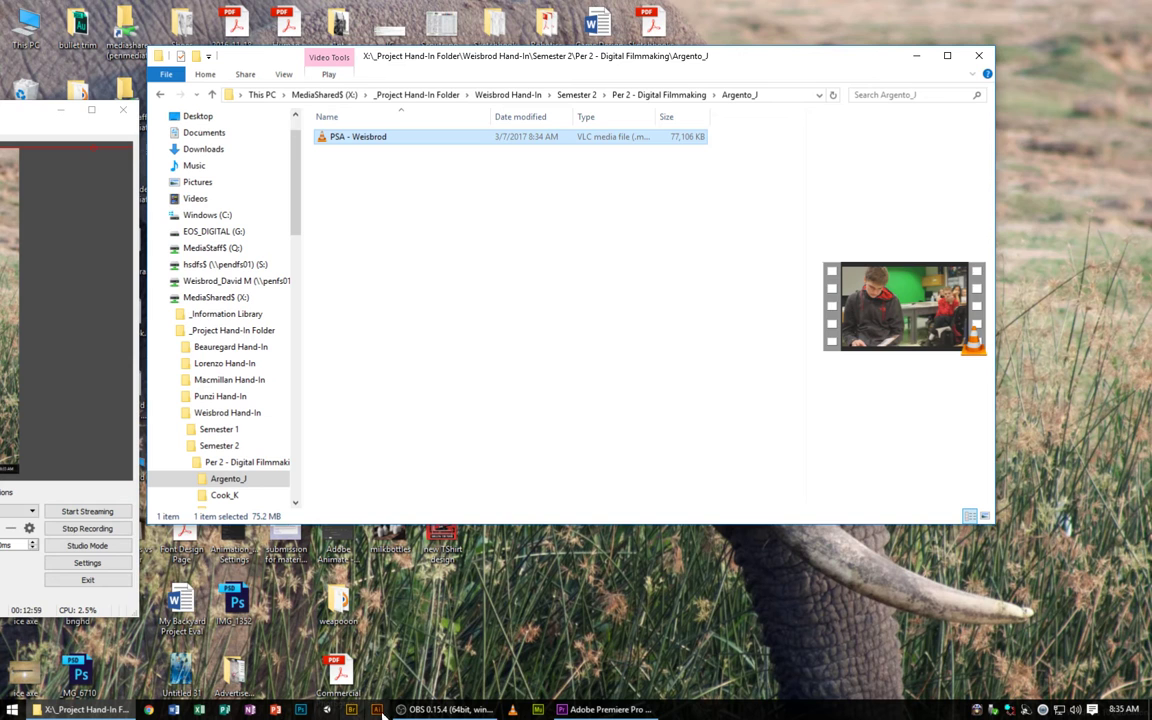
# - Switch back to Premiere Pro and save the PSA project
pyautogui.click(605, 709)
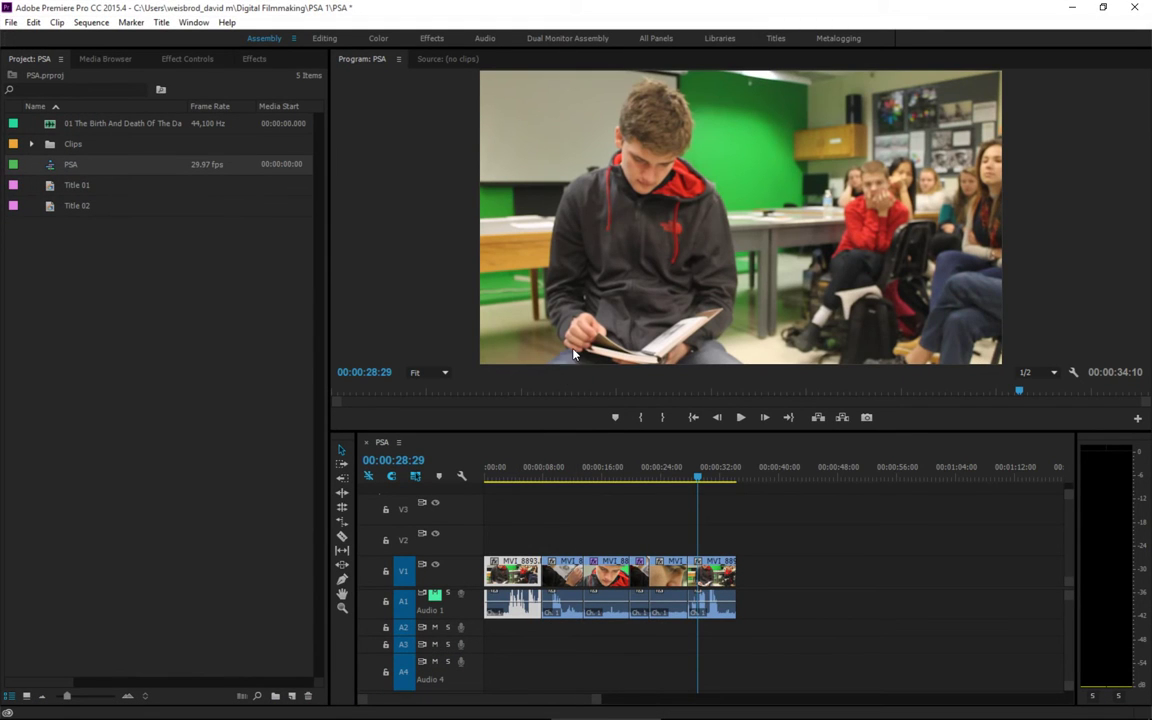
pyautogui.hotkey('ctrl', 's')
pyautogui.hotkey('alt', 'Tab')
pyautogui.hotkey('alt', 'Tab')
pyautogui.hotkey('alt', 'Tab')
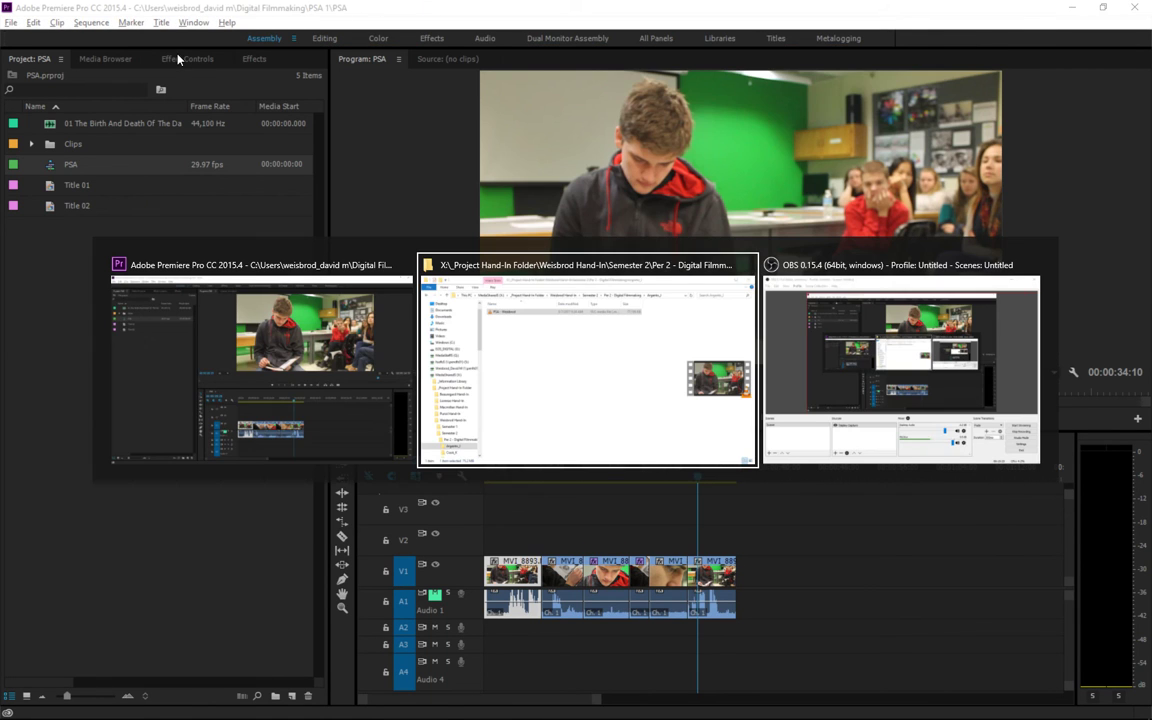